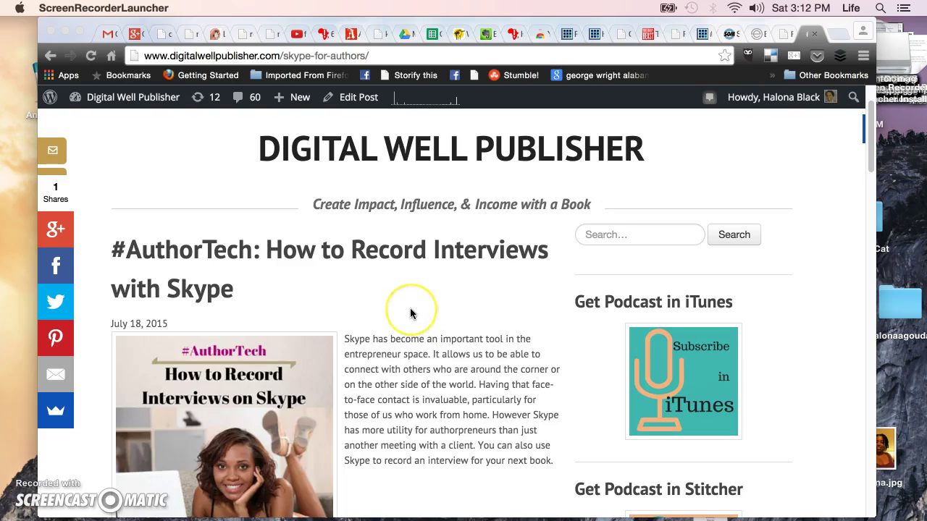
Look over the title and introduction of the "#AuthorTech: How to Record Interviews with Skype" blog post.
scroll(410, 313, "down", 1)
scroll(413, 315, "down", 5)
scroll(414, 317, "up", 7)
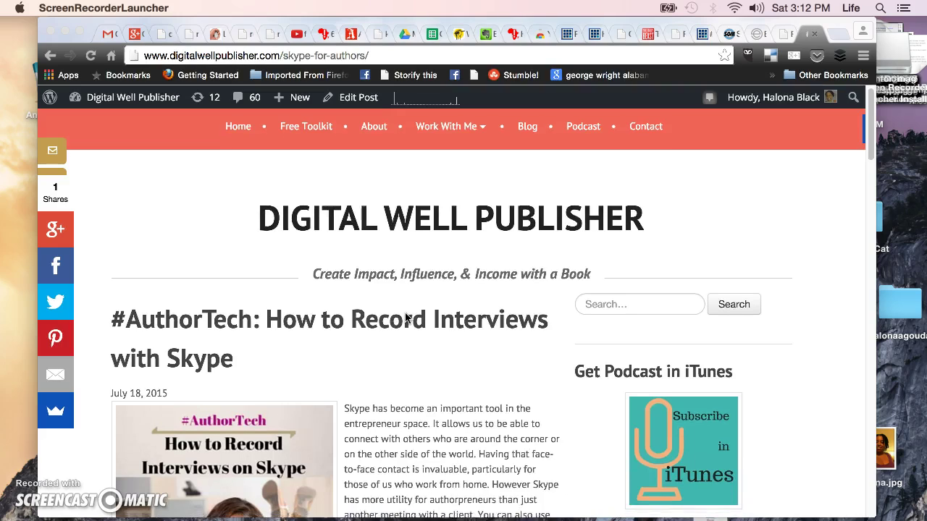
scroll(406, 318, "down", 3)
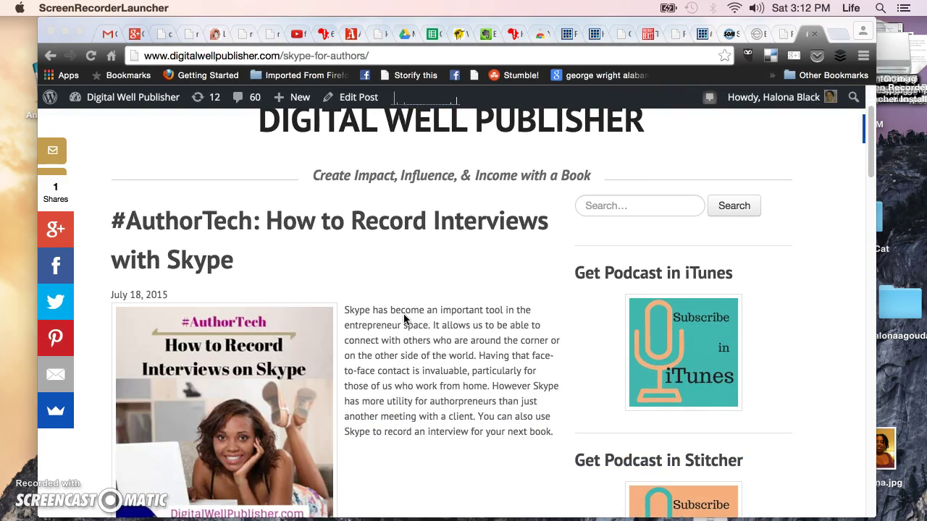
scroll(405, 319, "down", 1)
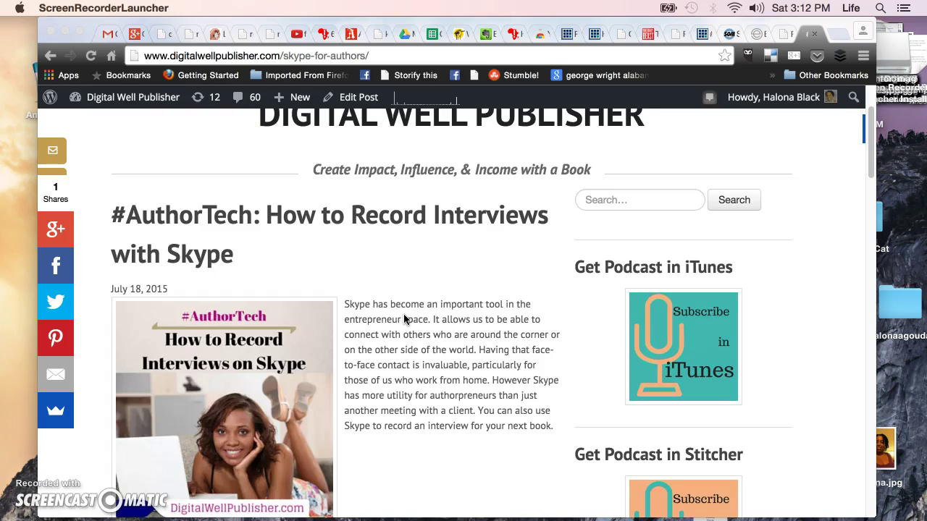
scroll(404, 319, "down", 5)
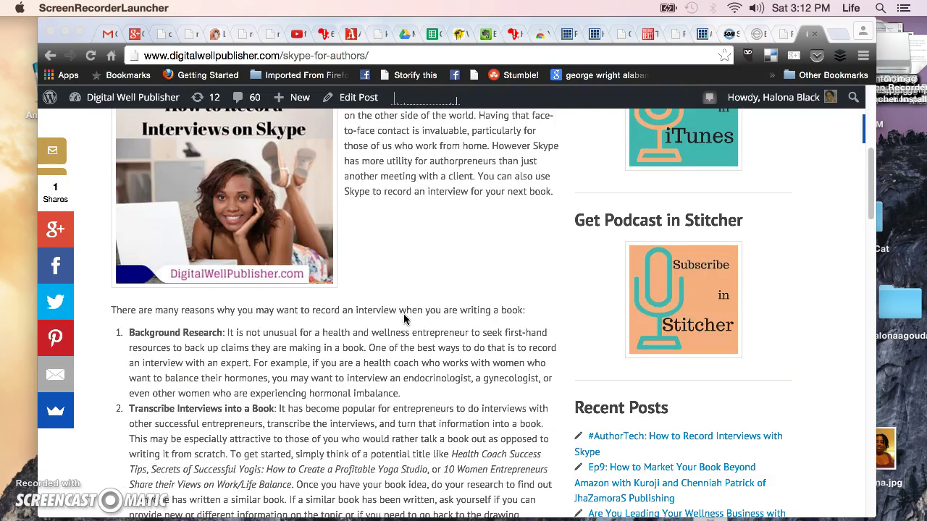
scroll(404, 319, "up", 4)
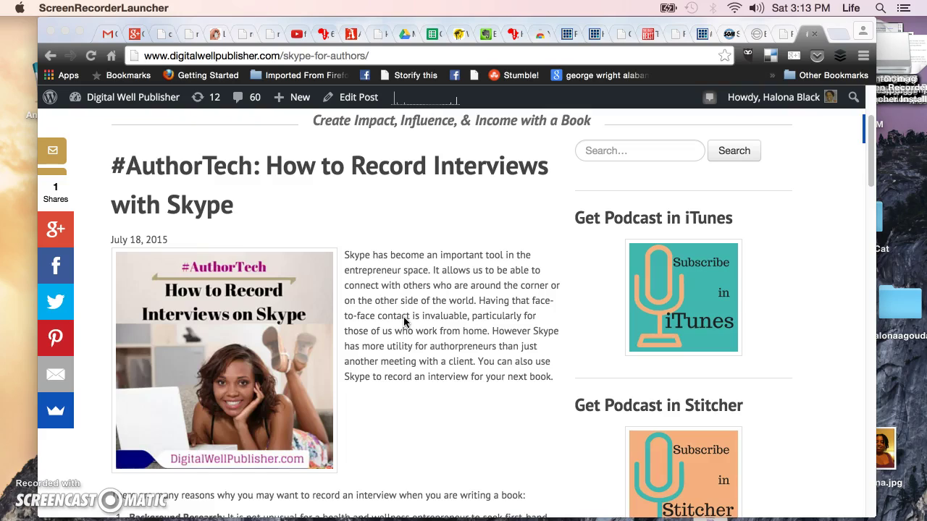
scroll(404, 323, "down", 1)
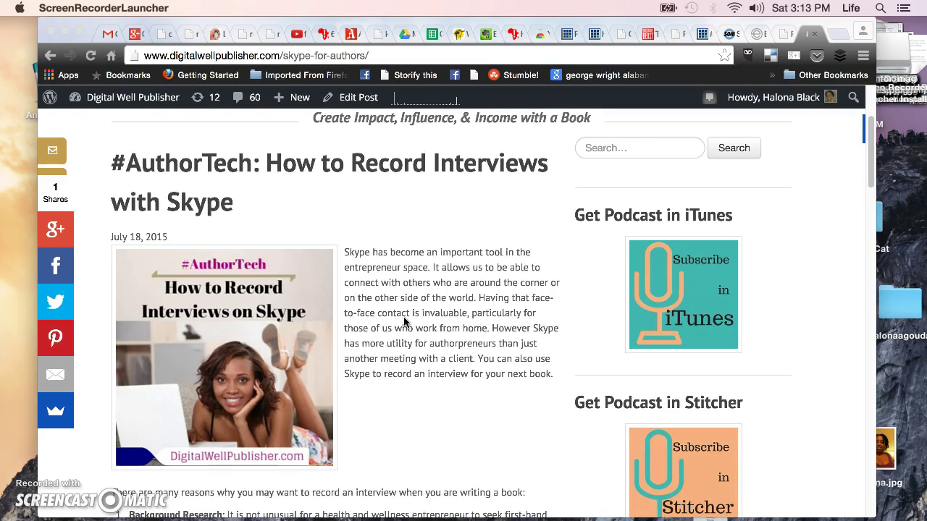
scroll(404, 323, "up", 1)
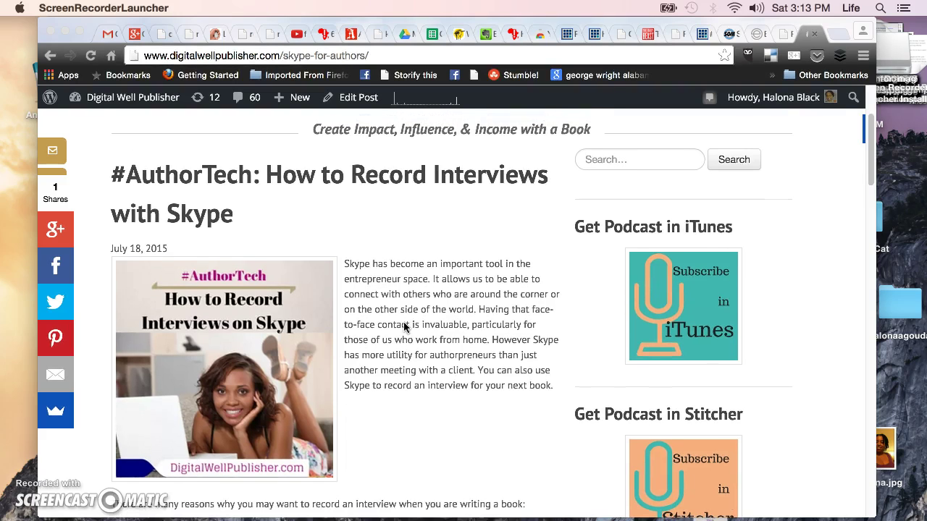
scroll(404, 327, "up", 3)
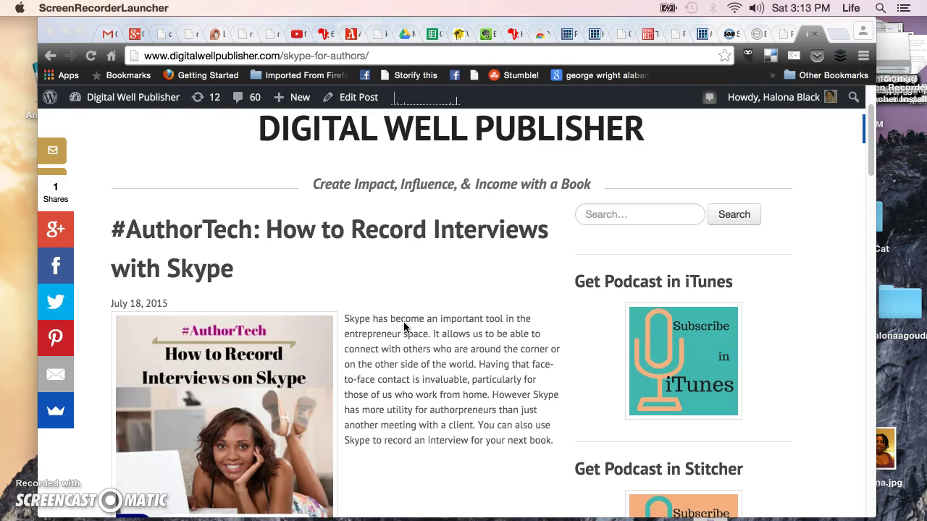
scroll(404, 328, "down", 1)
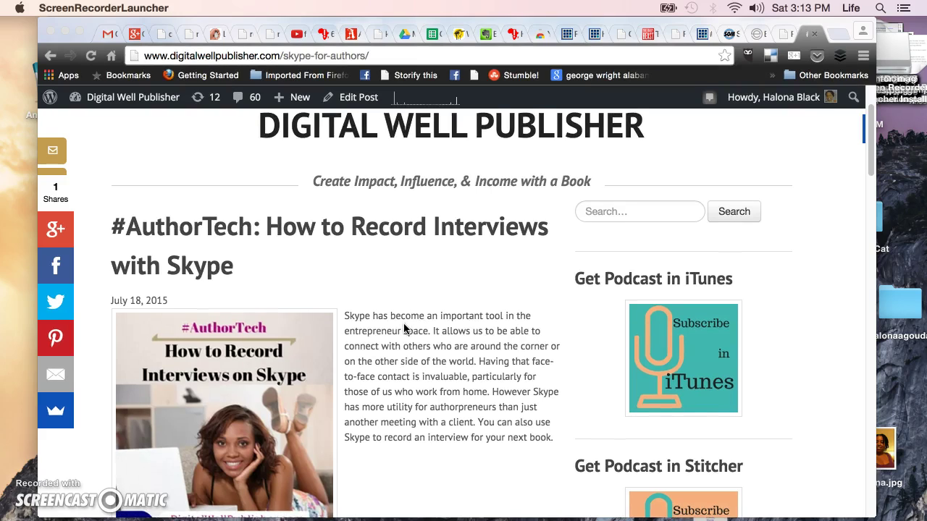
scroll(405, 327, "down", 1)
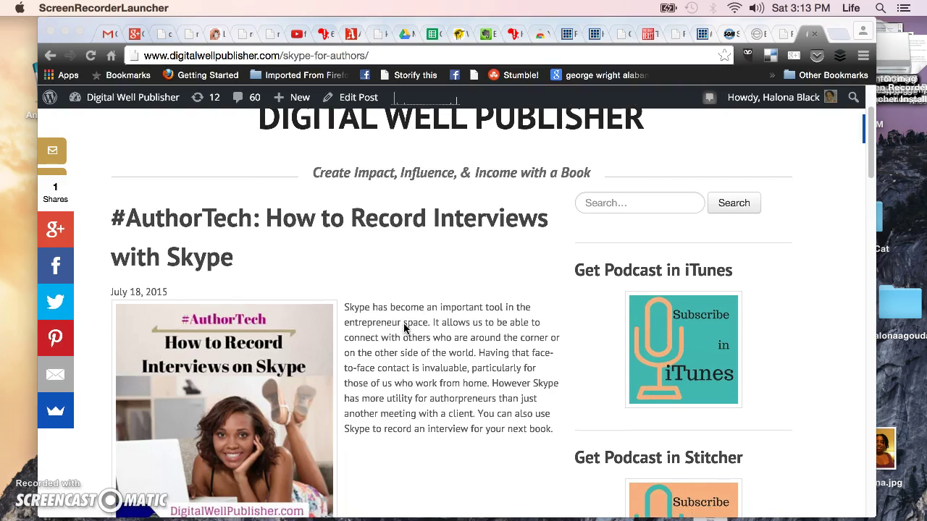
scroll(404, 327, "up", 3)
Read the post's Background Research and Transcribe Interviews into a Book reasons, and return to the post's introduction.
scroll(404, 327, "down", 10)
scroll(404, 329, "down", 1)
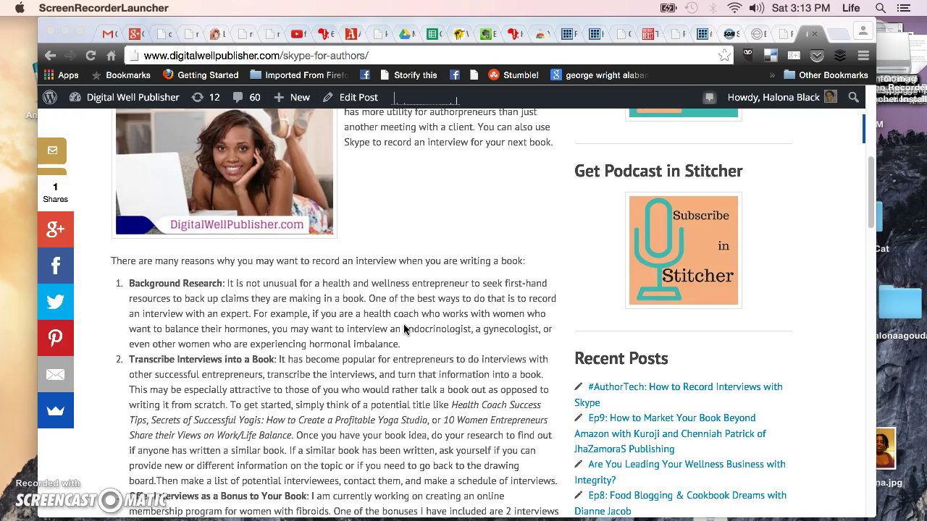
scroll(404, 329, "down", 2)
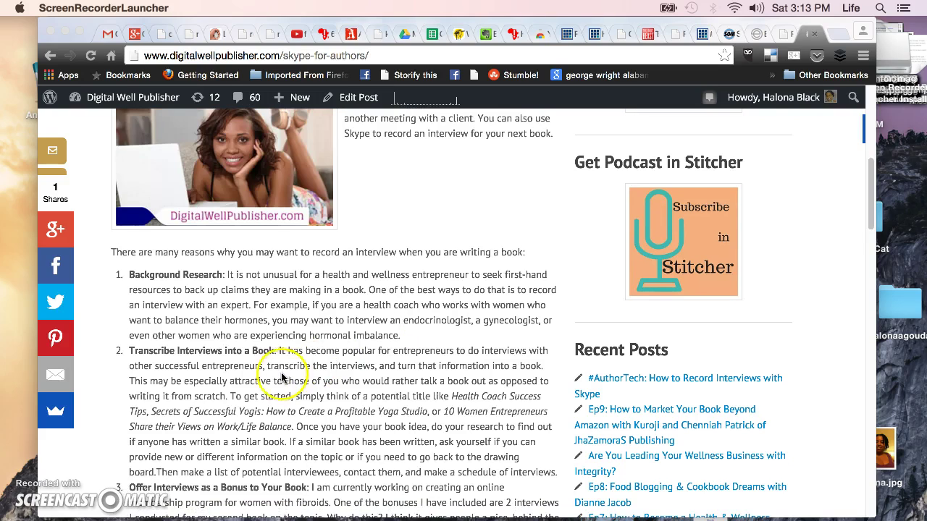
left_click(138, 351)
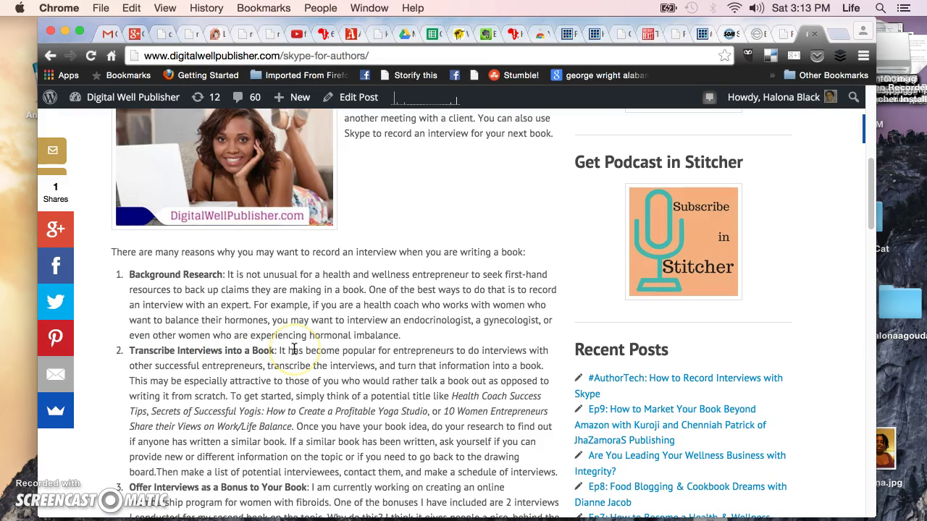
scroll(311, 355, "up", 5)
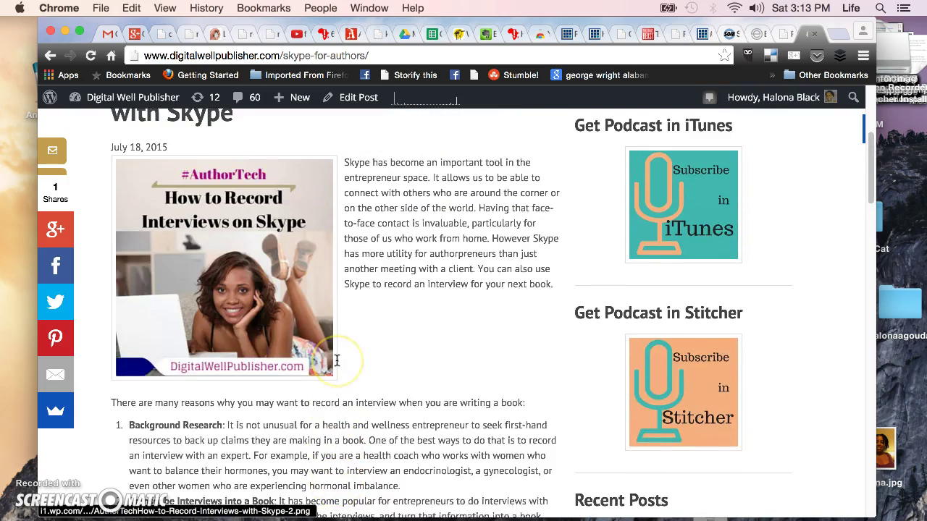
scroll(337, 360, "up", 2)
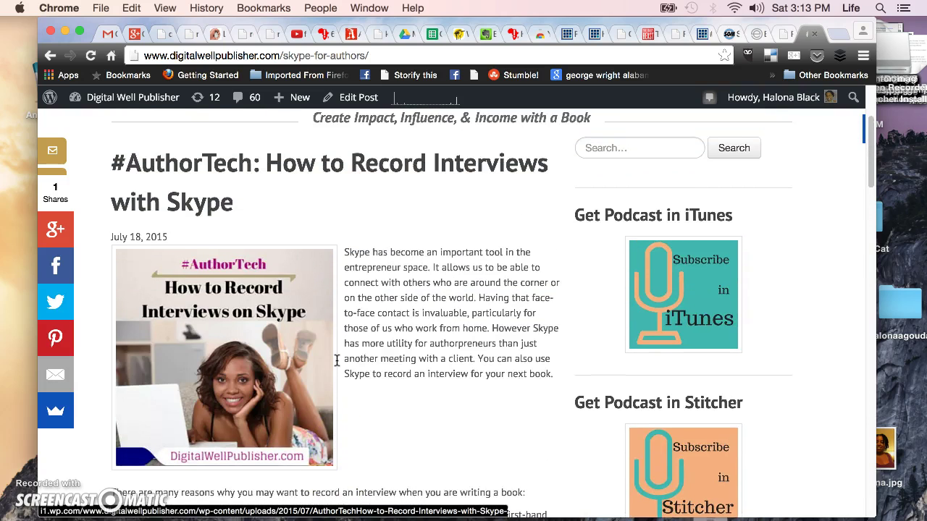
scroll(337, 360, "up", 2)
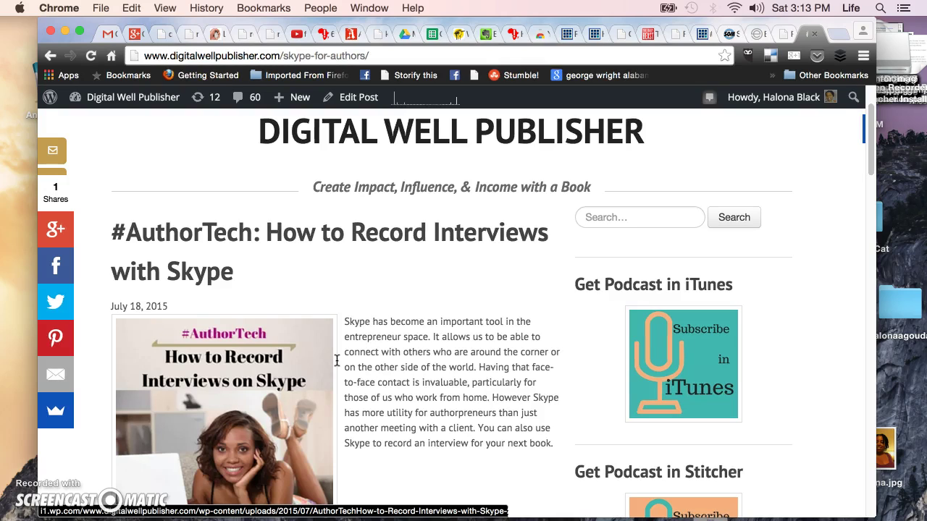
scroll(337, 359, "down", 1)
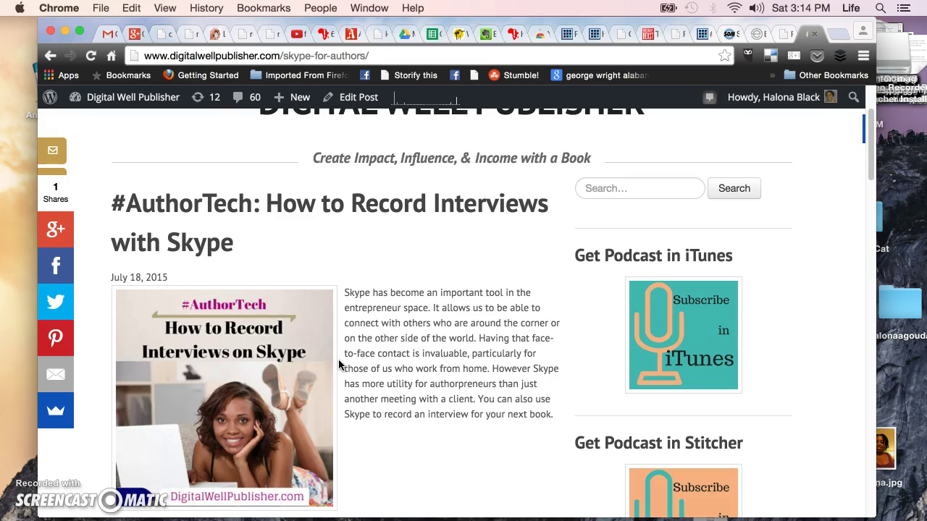
Review all three reasons for recording an interview, including Offer Interviews as a Bonus to Your Book, and return to the post's title.
scroll(338, 364, "down", 10)
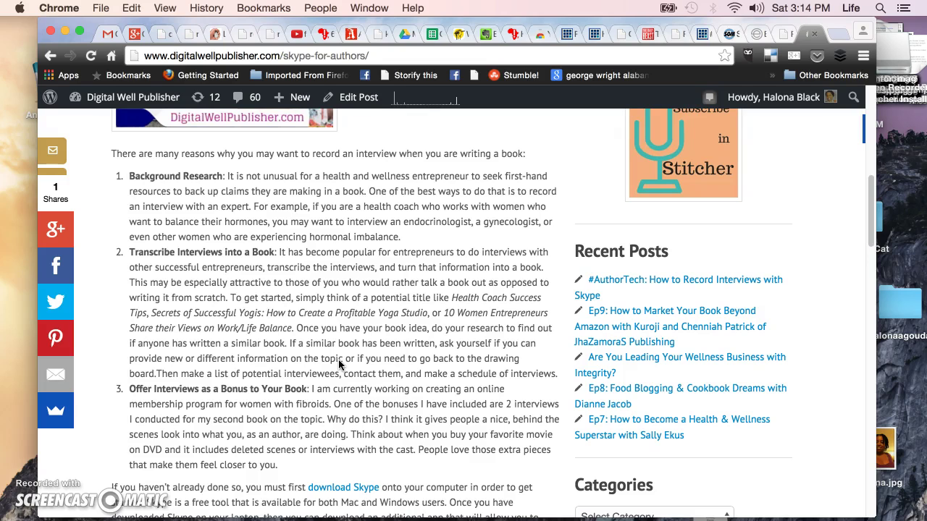
scroll(339, 365, "up", 1)
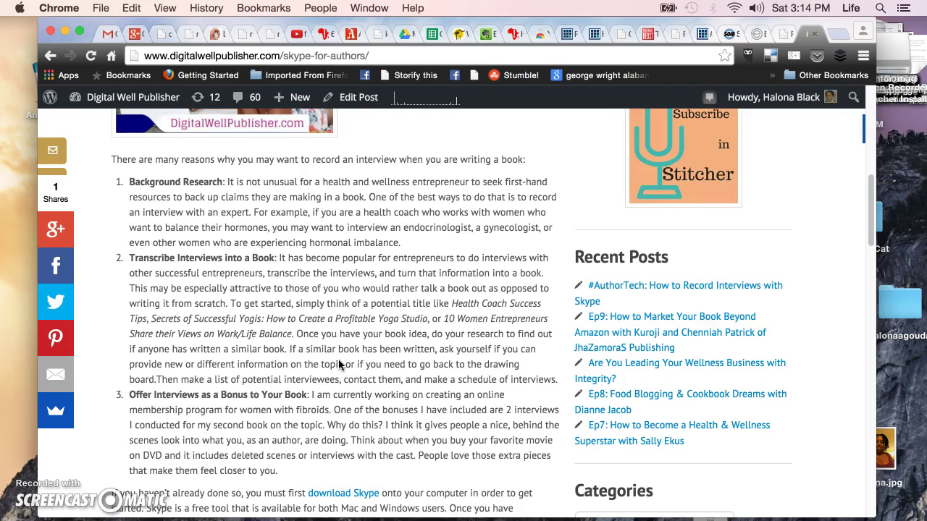
scroll(339, 364, "up", 5)
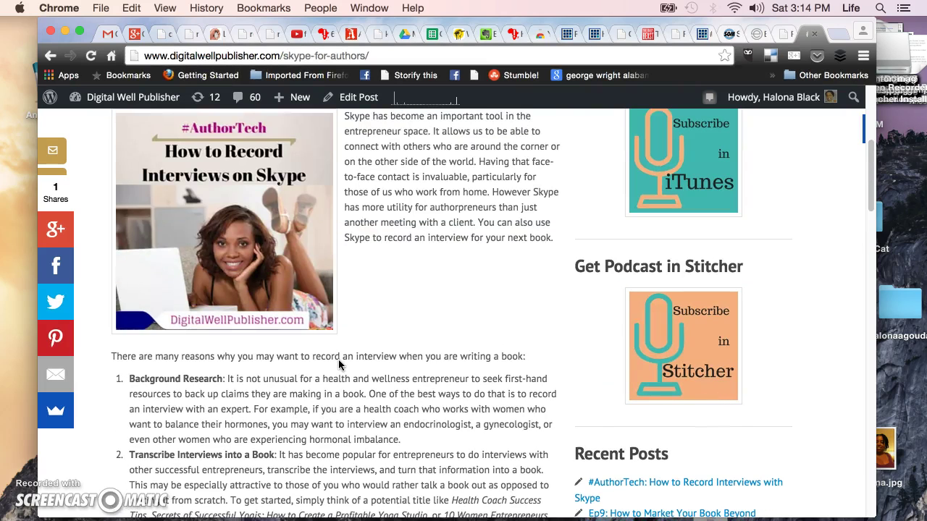
scroll(339, 364, "up", 1)
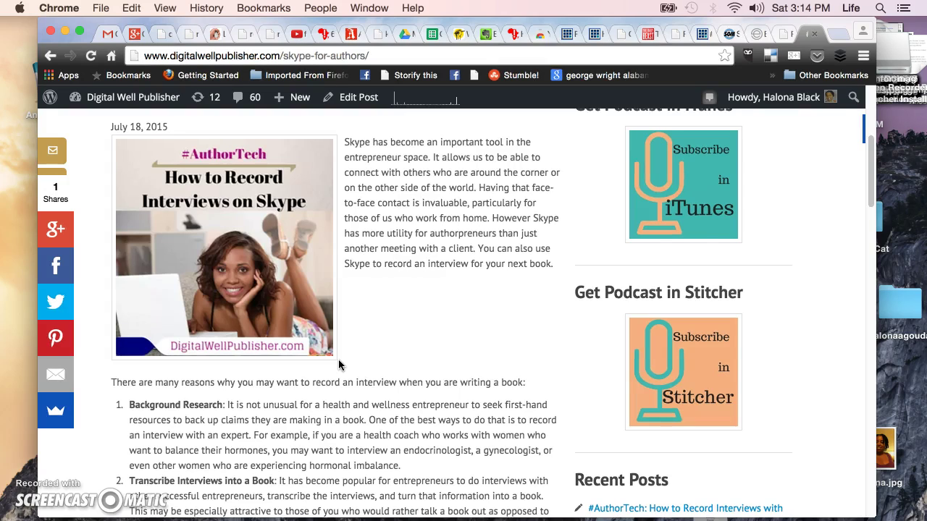
scroll(338, 360, "up", 1)
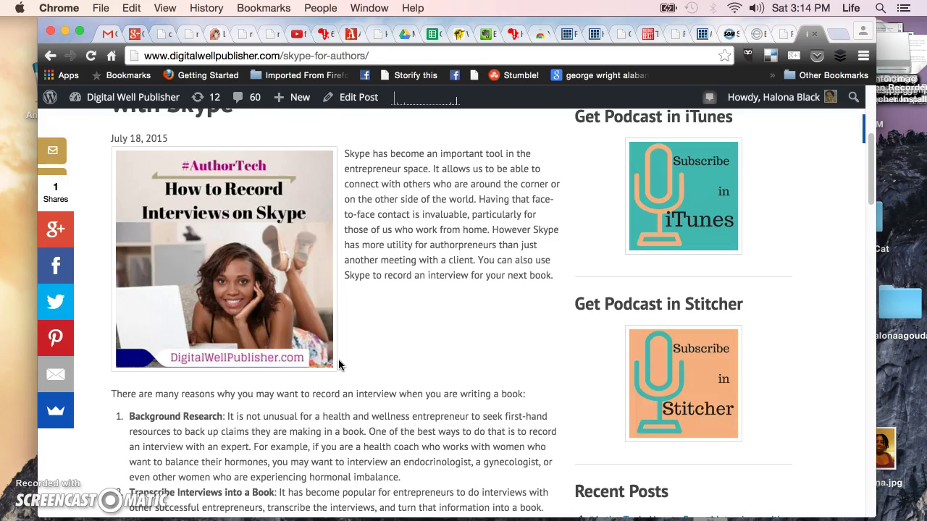
scroll(338, 364, "down", 3)
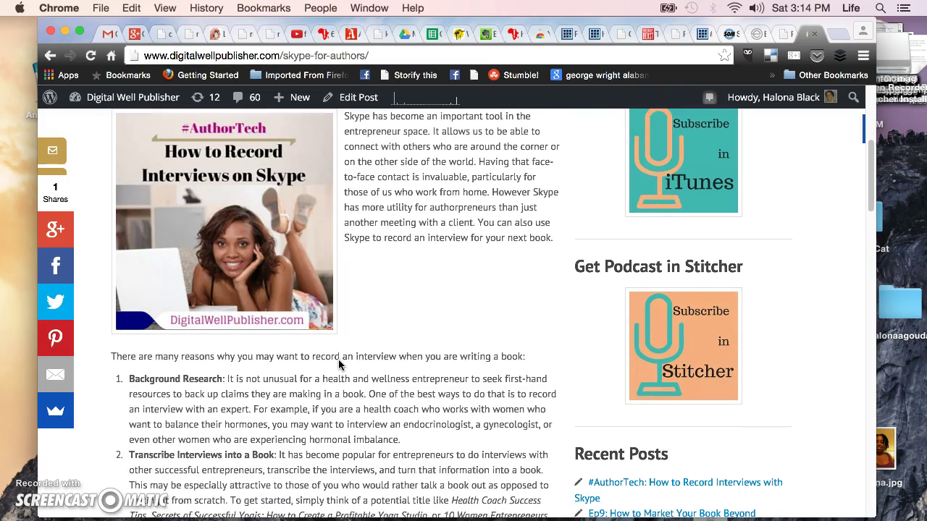
scroll(338, 364, "down", 10)
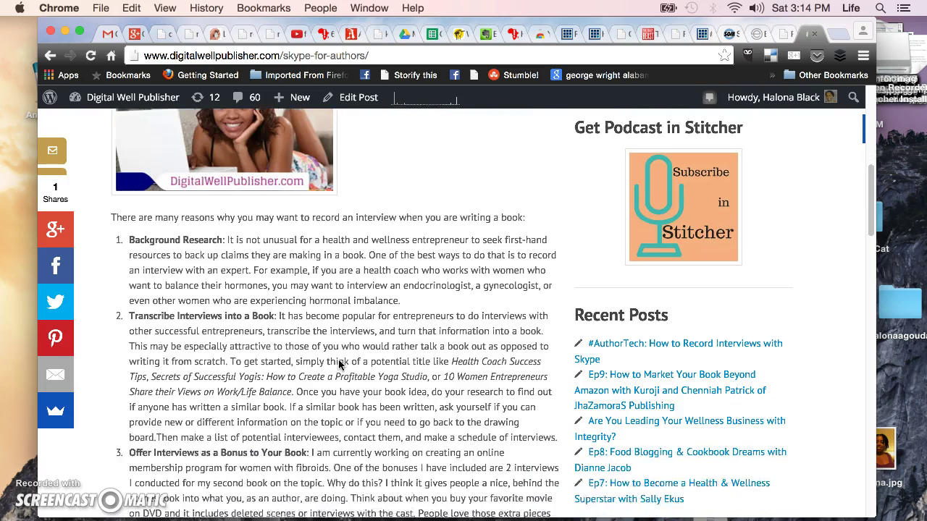
scroll(338, 365, "down", 1)
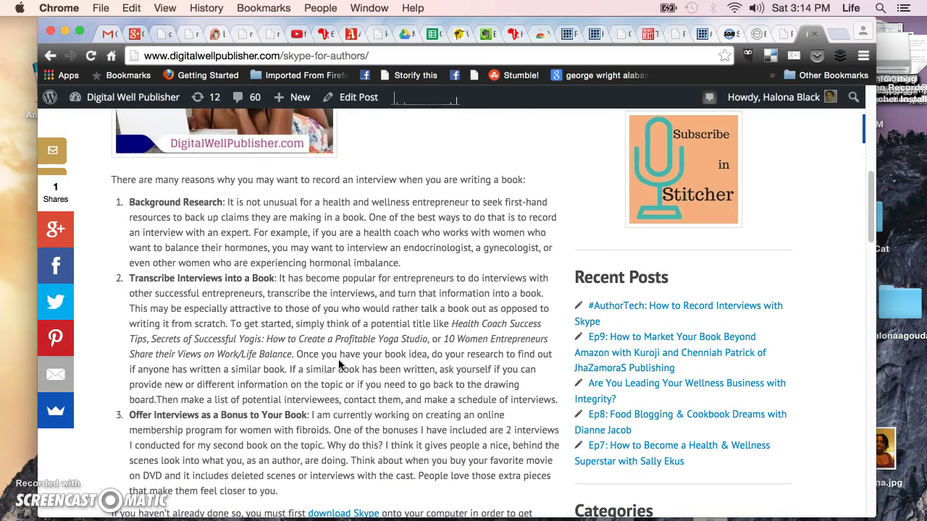
scroll(338, 364, "up", 1)
scroll(338, 364, "up", 1)
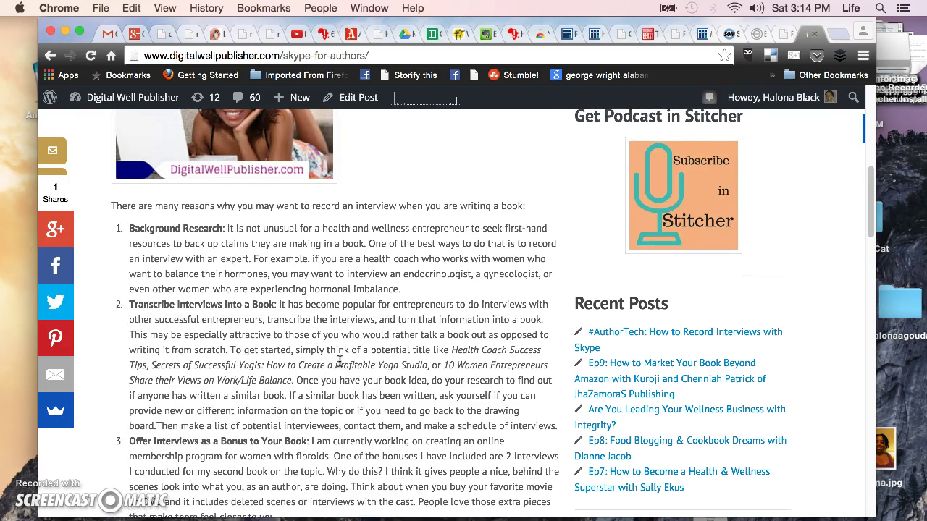
scroll(338, 364, "up", 4)
scroll(339, 362, "up", 2)
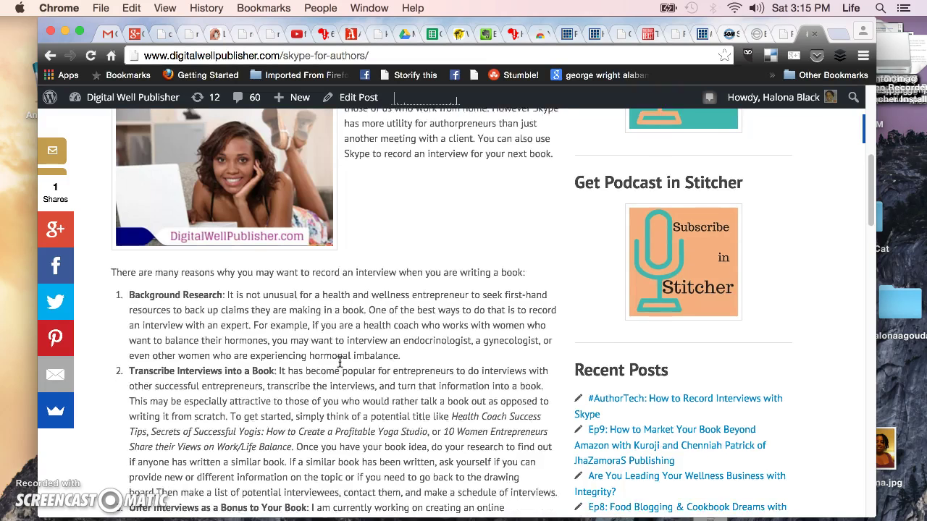
scroll(340, 362, "up", 10)
scroll(340, 362, "up", 2)
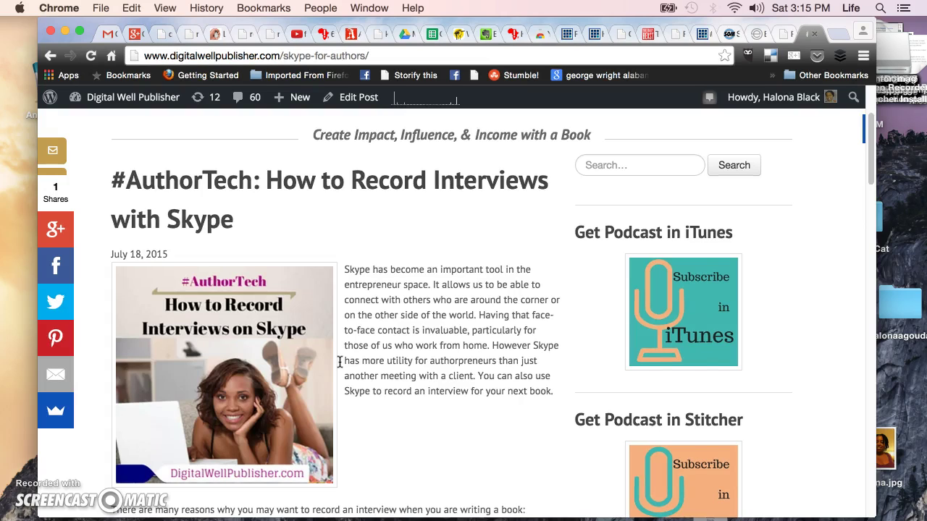
scroll(340, 362, "up", 1)
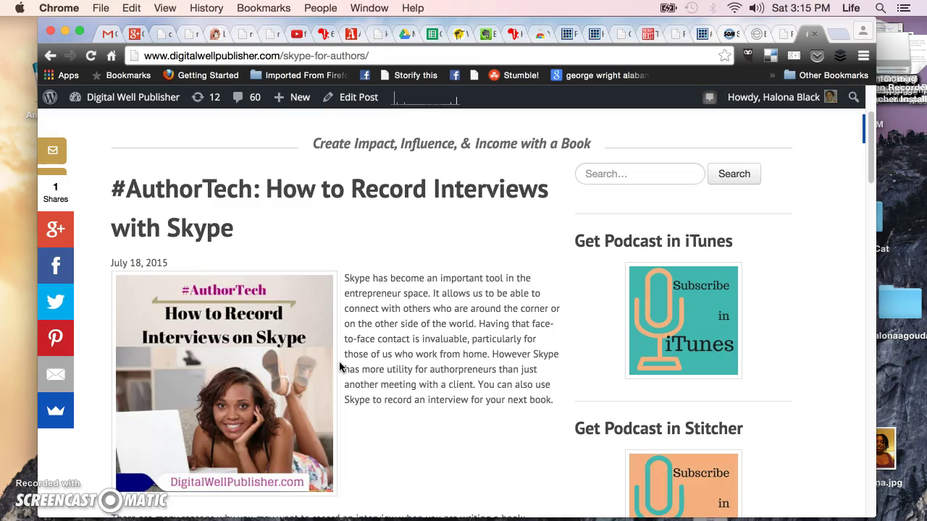
Read the post's instructions on downloading Skype and the section on Ecamm for Mac users.
scroll(340, 363, "down", 10)
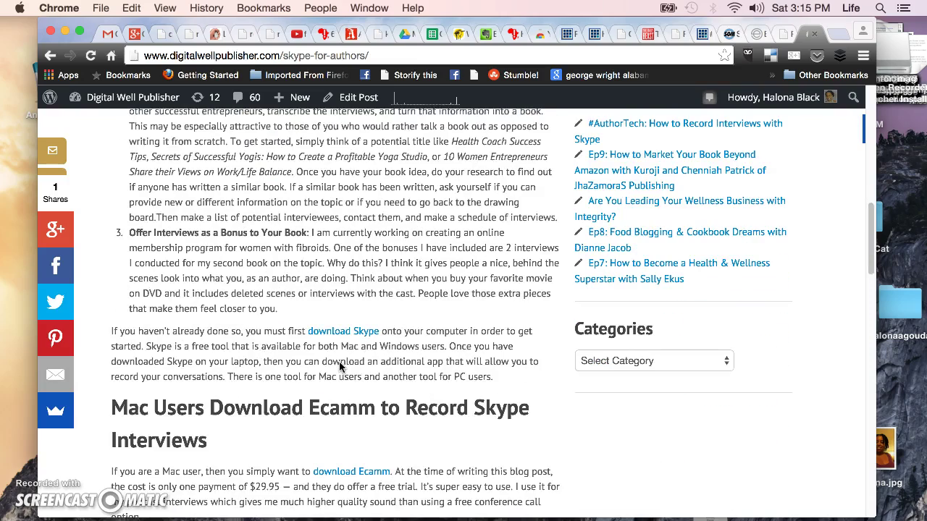
scroll(339, 367, "down", 2)
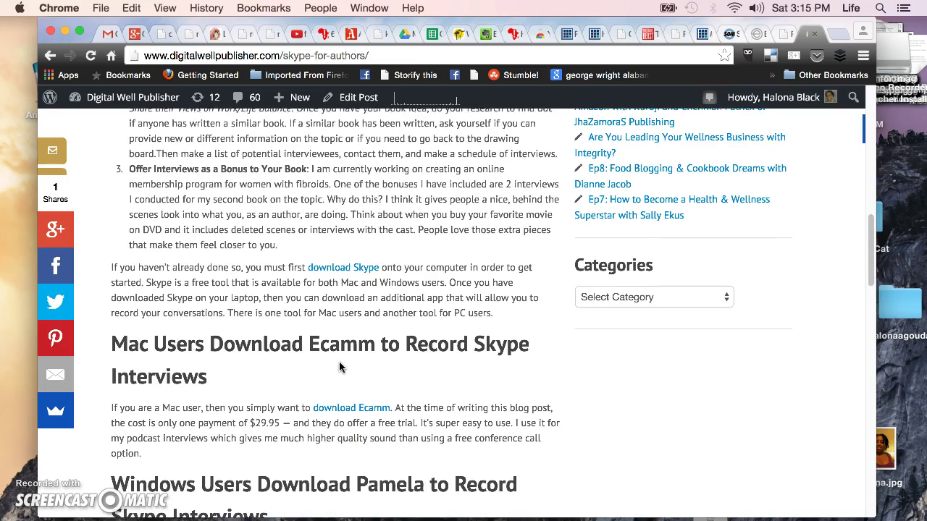
scroll(339, 368, "down", 1)
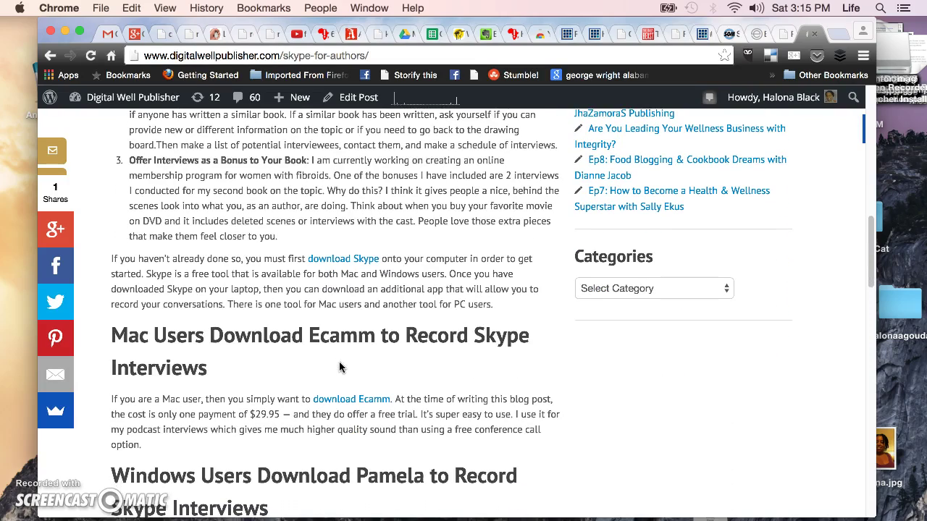
scroll(339, 367, "down", 1)
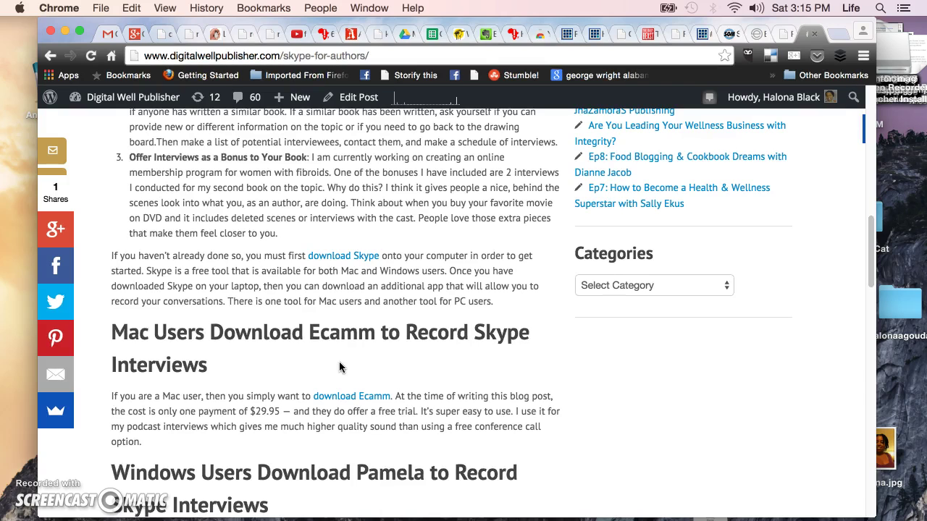
scroll(340, 367, "down", 3)
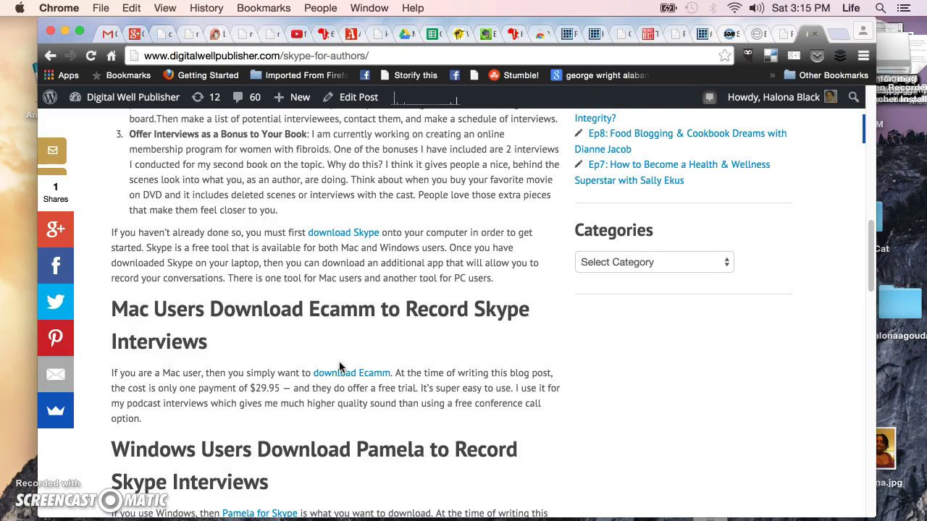
scroll(339, 367, "down", 1)
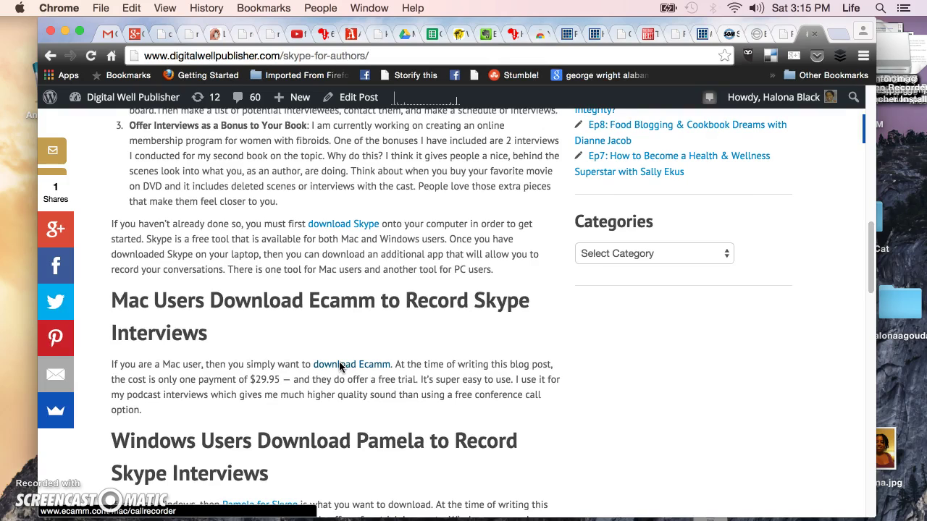
Go back over the post's three interview reasons and return to the post's title.
scroll(339, 367, "up", 1)
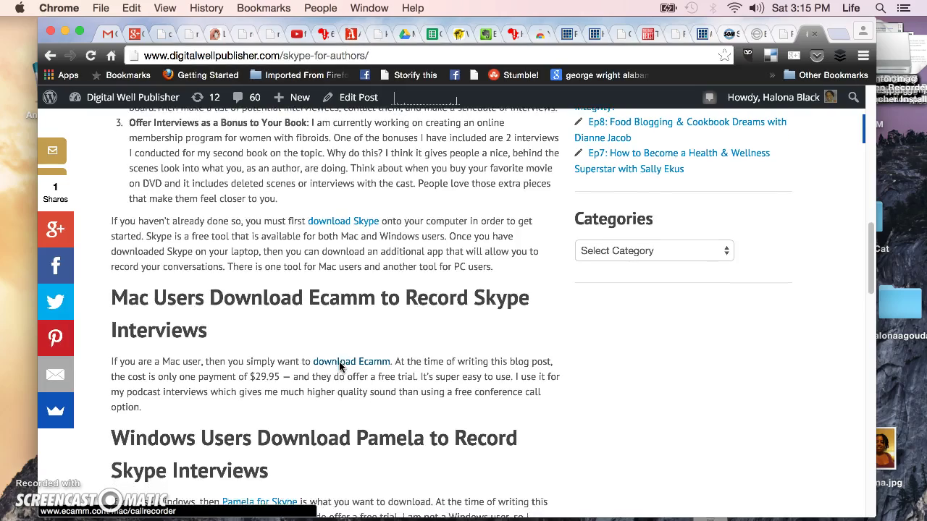
scroll(339, 368, "up", 5)
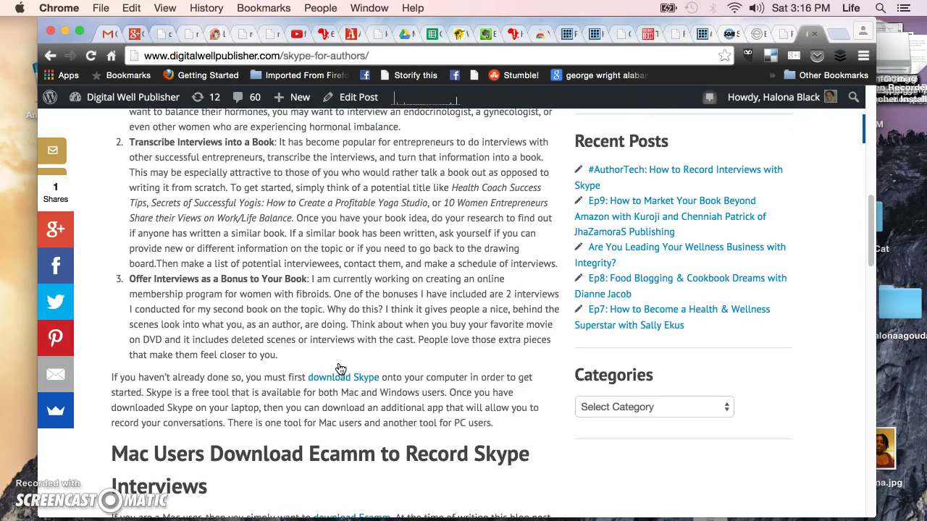
scroll(341, 368, "up", 8)
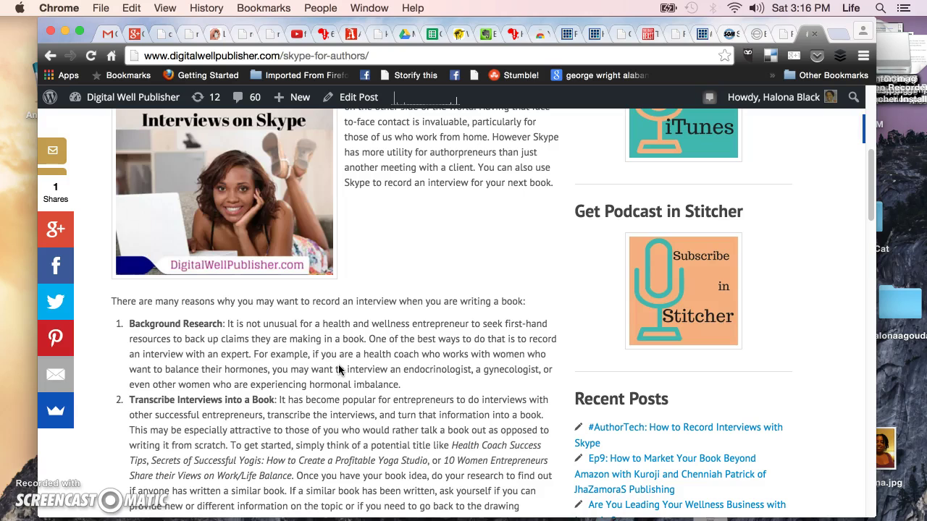
scroll(340, 368, "up", 10)
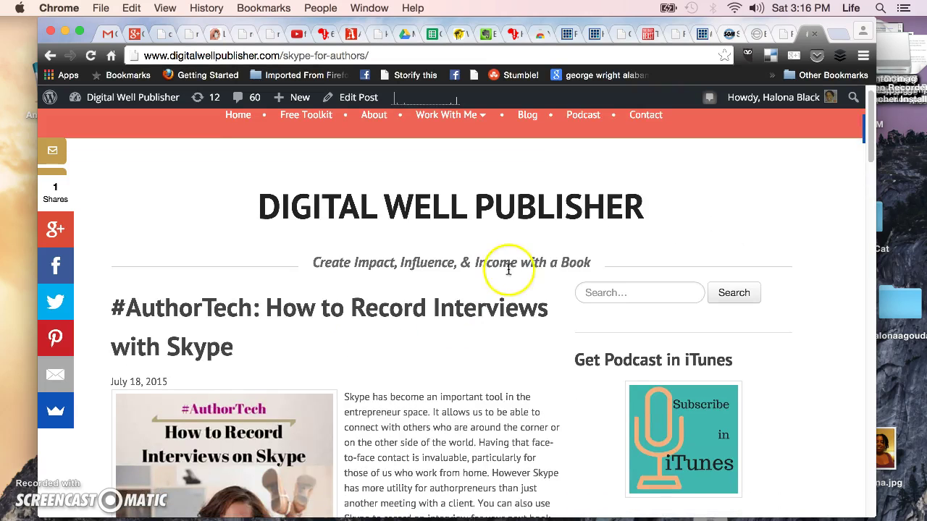
Switch to the open Ecamm website and look through its products to locate Call Recorder for Skype.
left_click(753, 34)
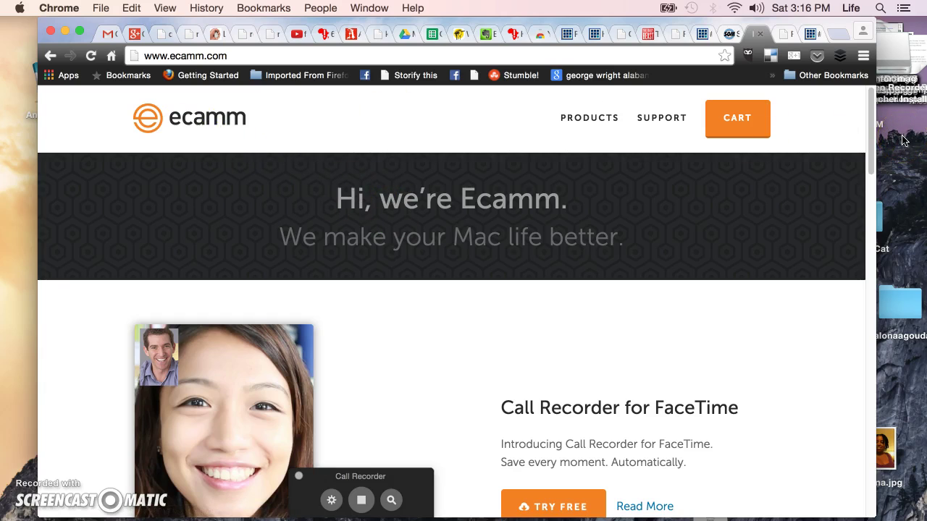
scroll(789, 249, "down", 3)
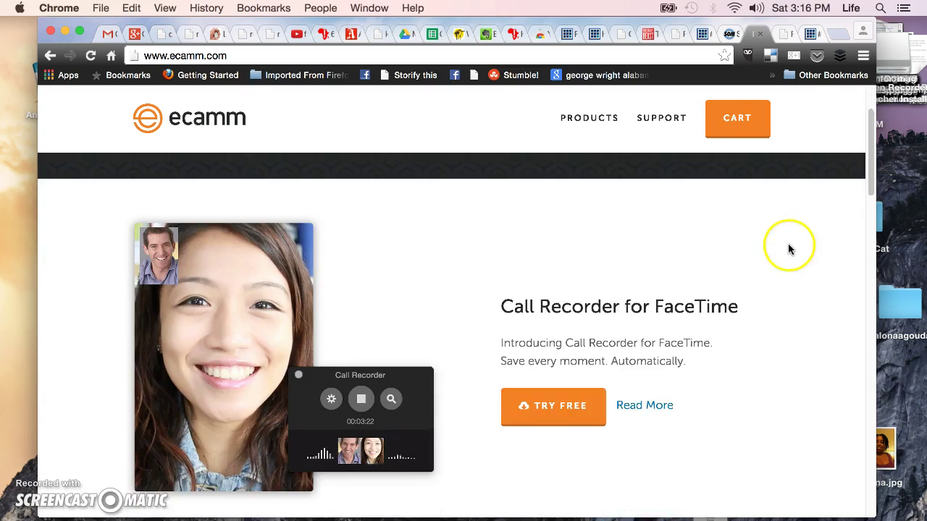
scroll(789, 249, "down", 10)
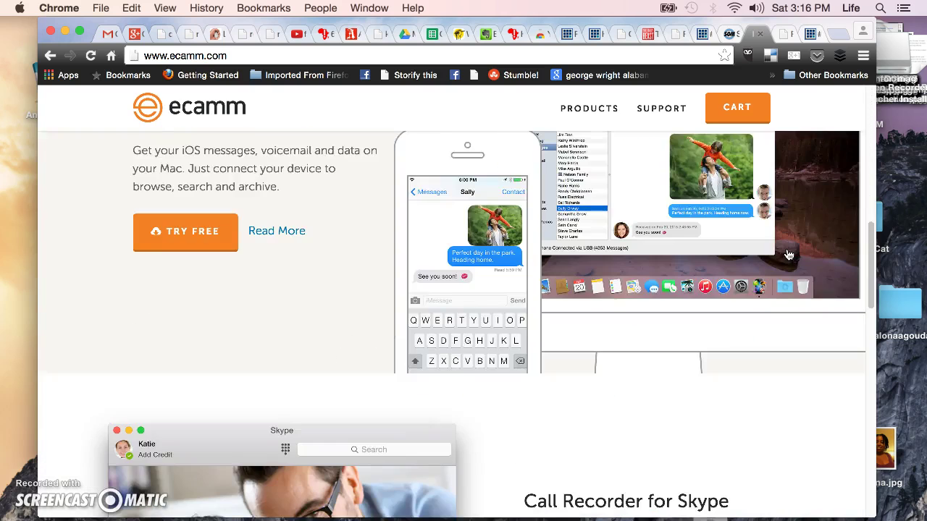
scroll(789, 254, "down", 8)
scroll(786, 254, "down", 5)
scroll(785, 254, "up", 5)
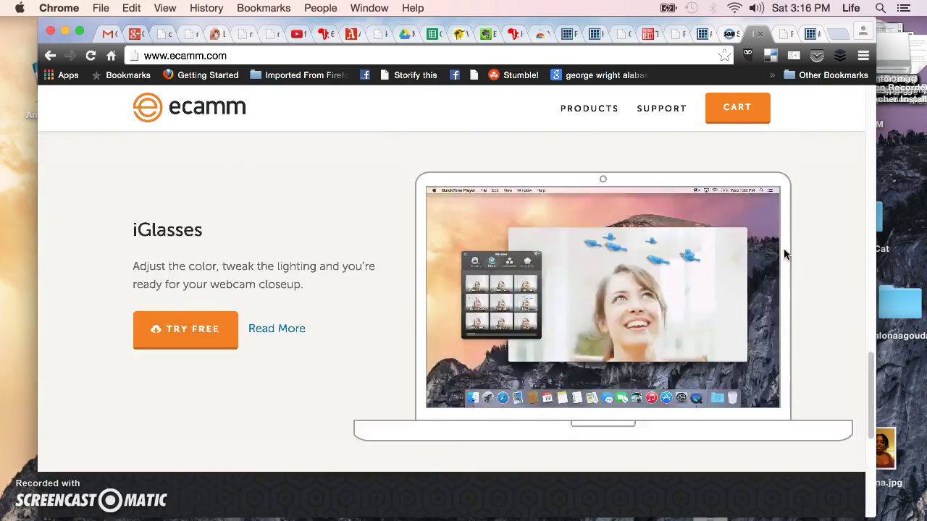
scroll(786, 255, "up", 4)
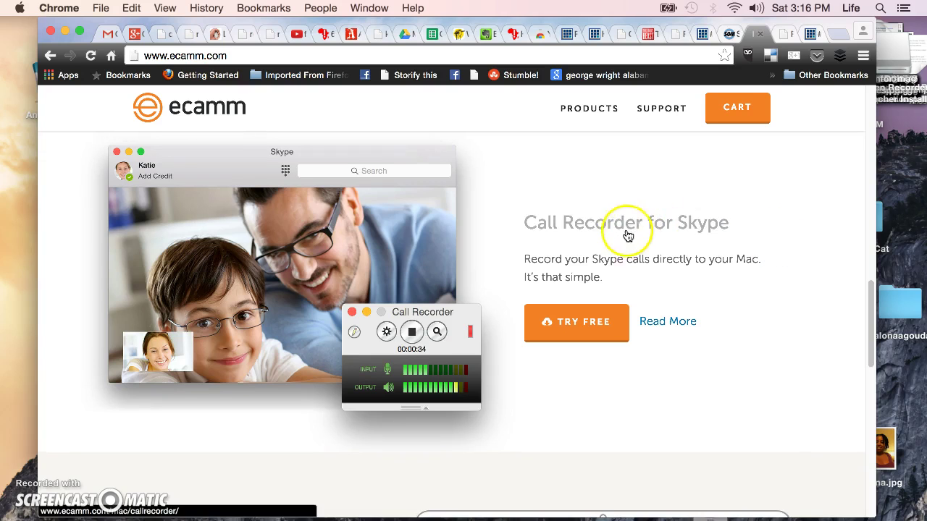
Open the details page of Call Recorder for Skype and look over its free trial and purchase options.
left_click(663, 323)
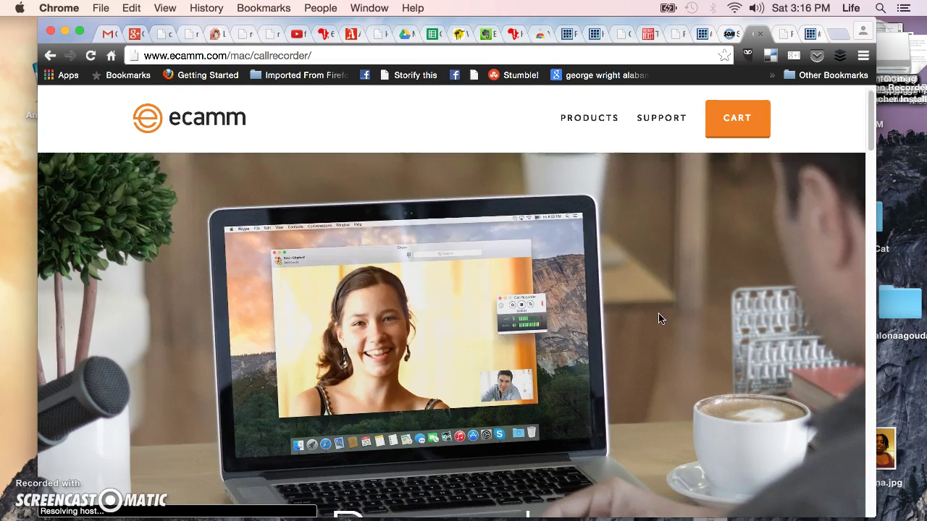
scroll(659, 319, "down", 5)
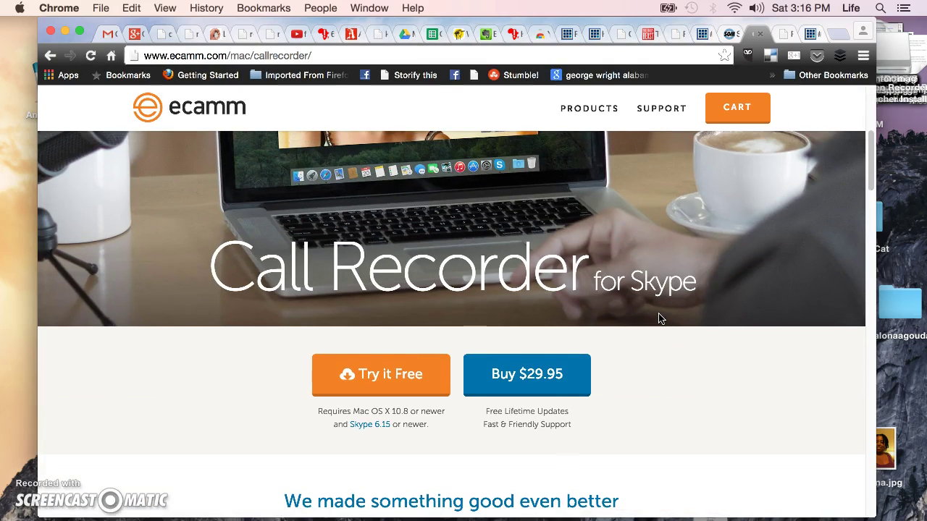
left_click(540, 378)
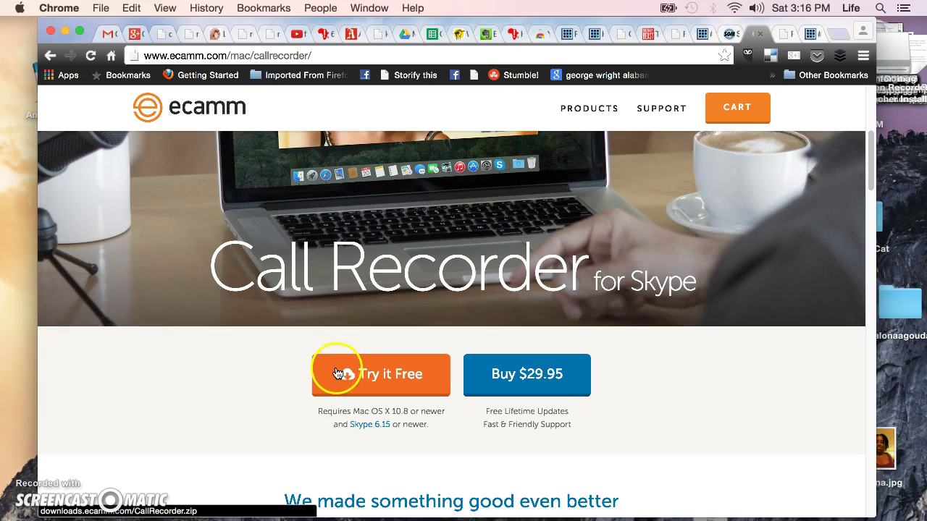
scroll(330, 369, "down", 3)
scroll(336, 371, "up", 5)
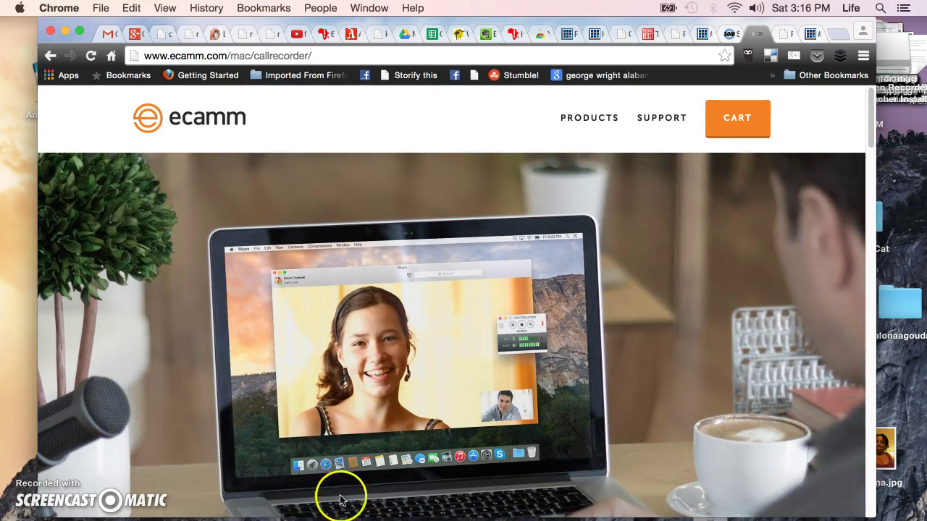
Switch to Skype and sign in to the preselected account by entering the account password.
left_click(322, 519)
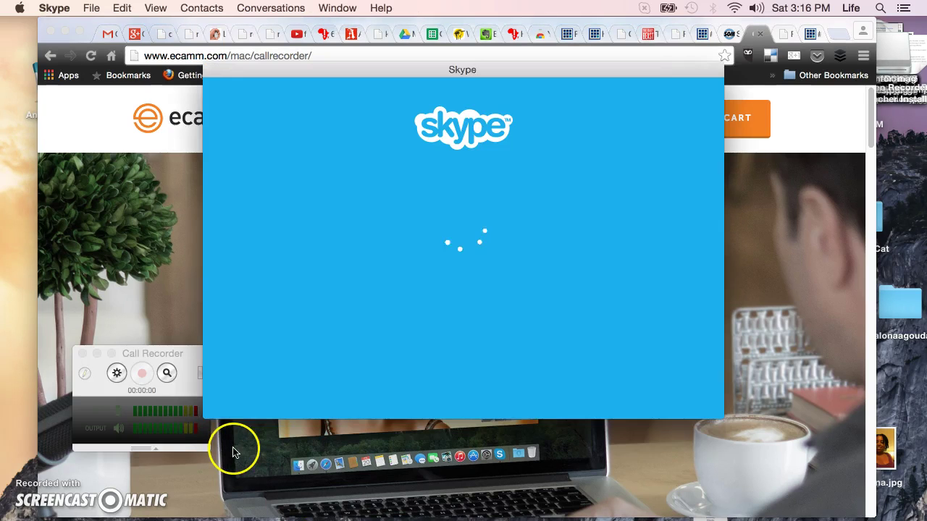
left_click(410, 227)
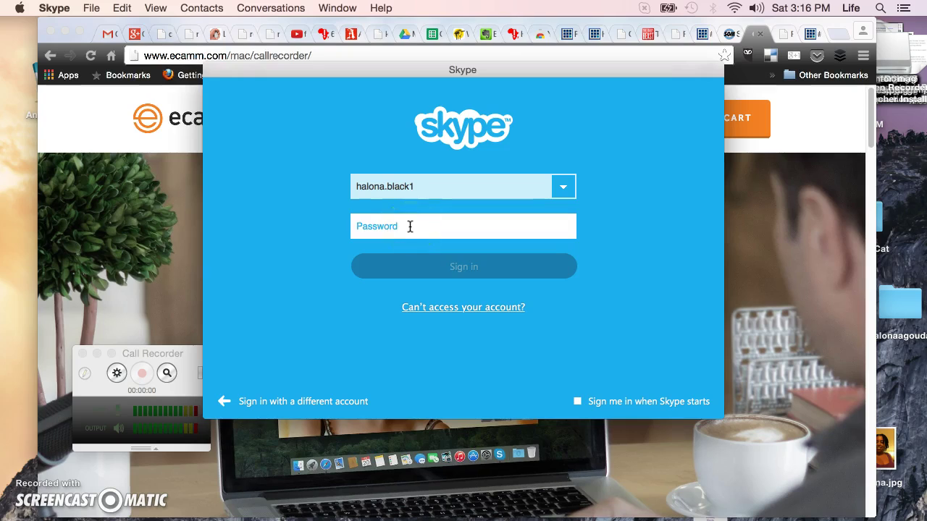
type("••")
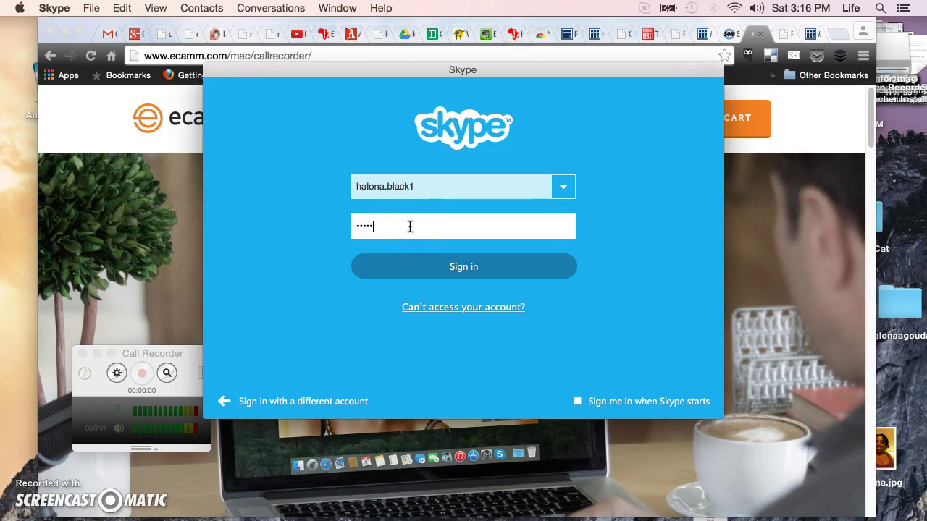
key("Return")
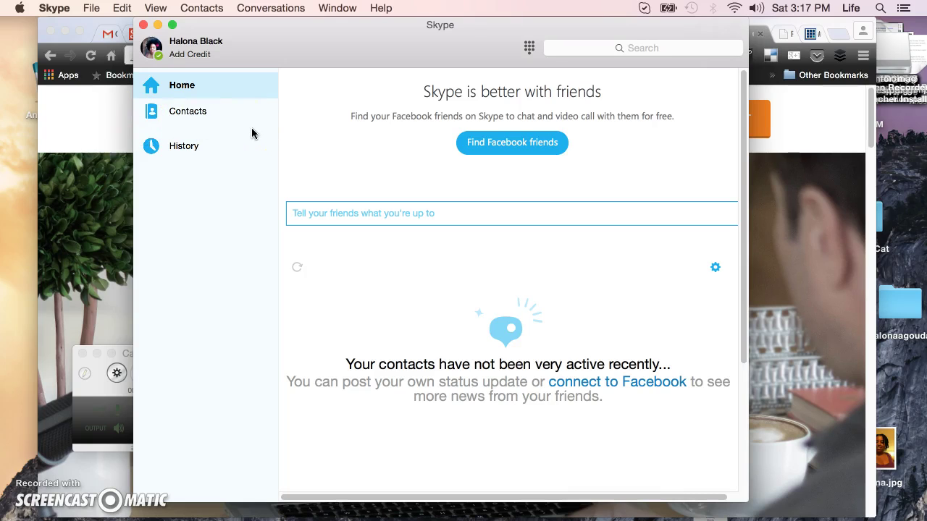
Move the Skype window aside to uncover the Call Recorder window, and place the recorder over Skype's sidebar edge.
left_click(146, 112)
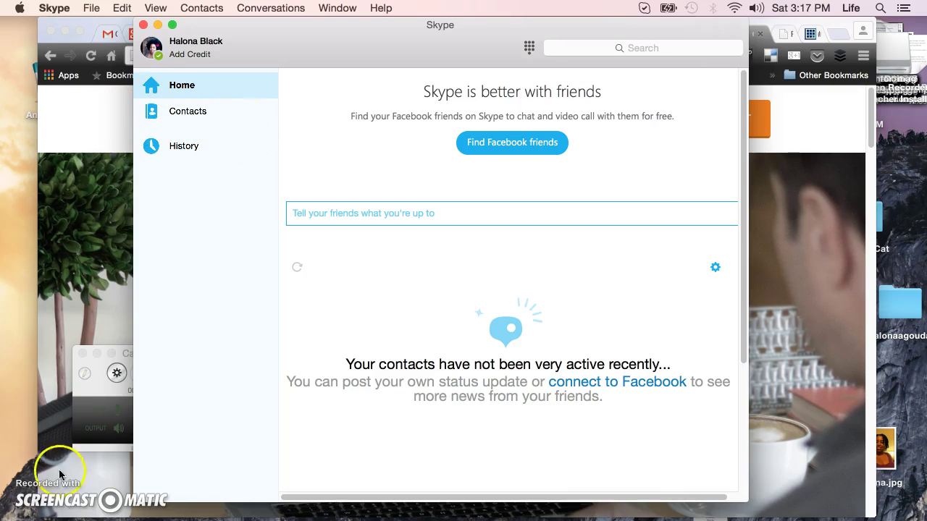
left_click_drag(338, 38, 548, 38)
left_click(390, 91)
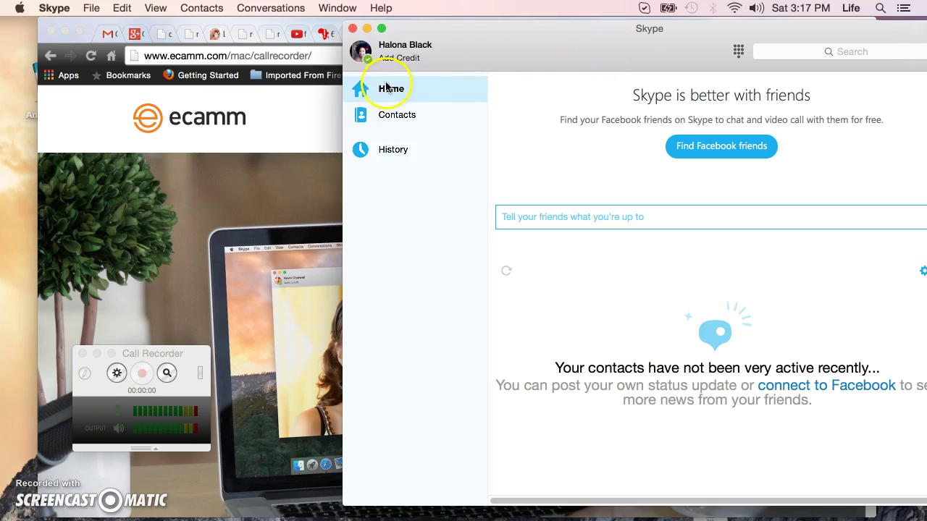
left_click(161, 354)
left_click_drag(162, 354, 396, 287)
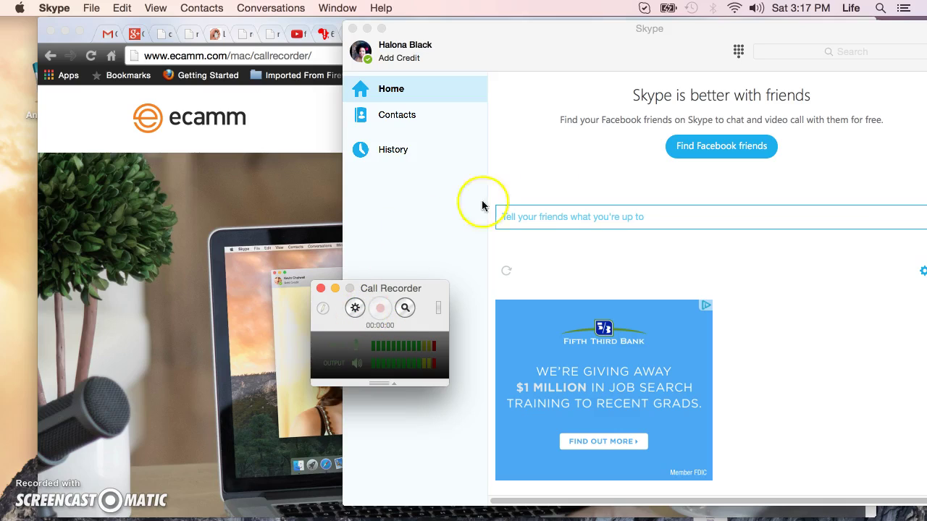
Examine the Call Recorder window's record control, timer and audio level meters.
left_click(383, 309)
mouse_move(384, 324)
left_mouse_down()
mouse_move(384, 346)
mouse_move(356, 314)
mouse_move(373, 295)
left_mouse_up()
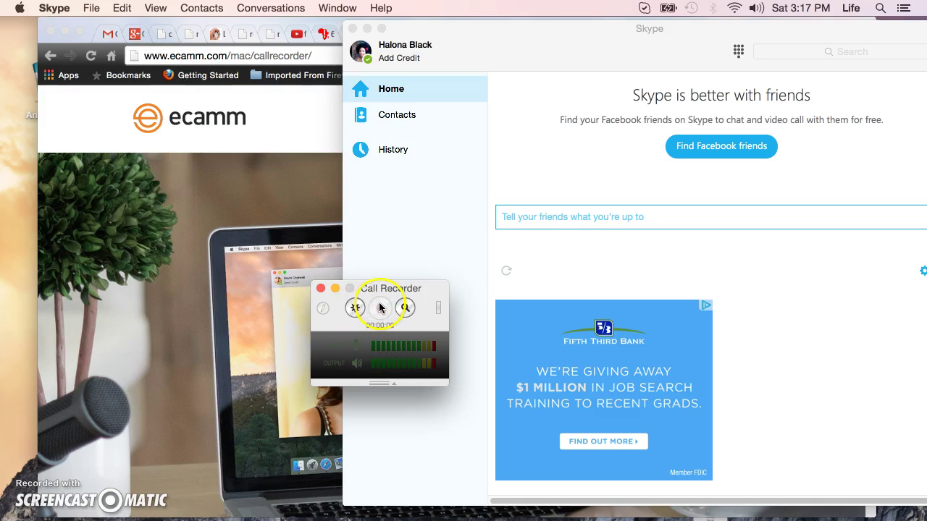
left_click_drag(381, 339, 424, 353)
left_click(374, 290)
Close the Call Recorder and Skype windows and return to the Ecamm page in Chrome.
left_click(321, 289)
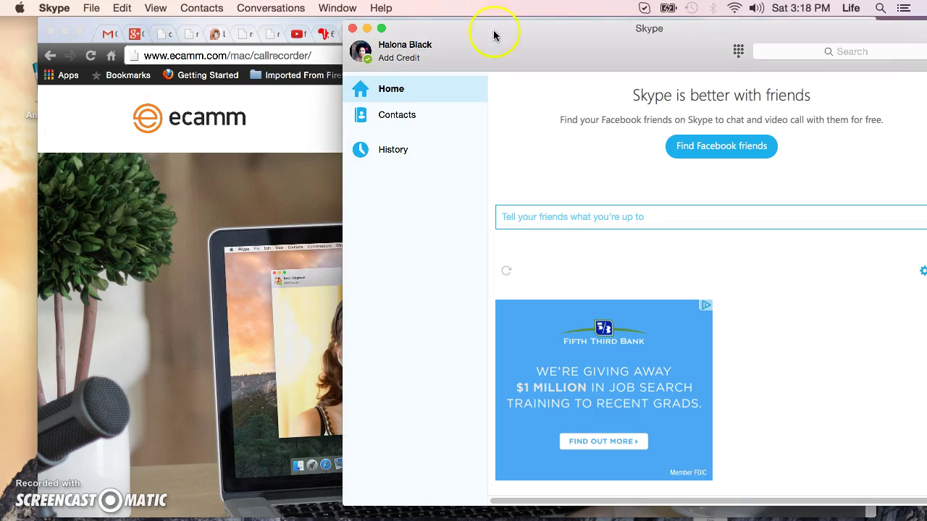
left_click_drag(538, 39, 475, 118)
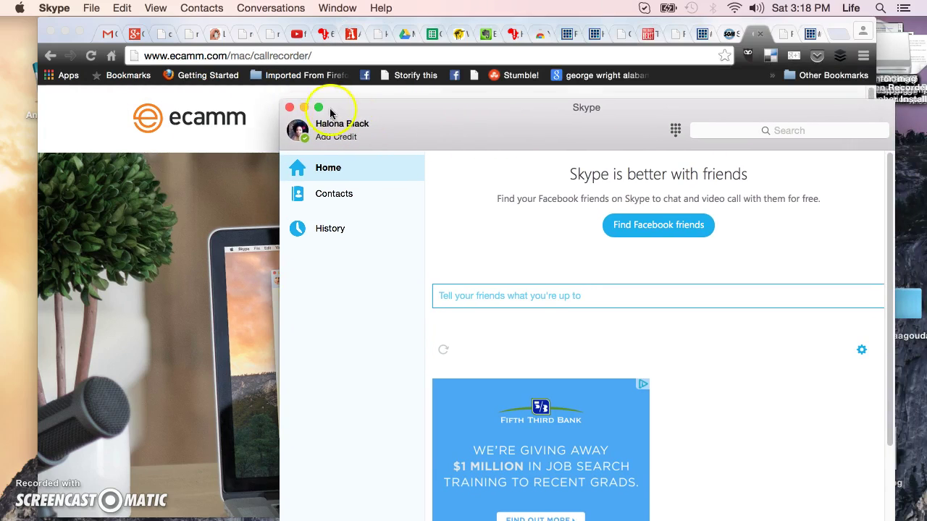
left_click(289, 107)
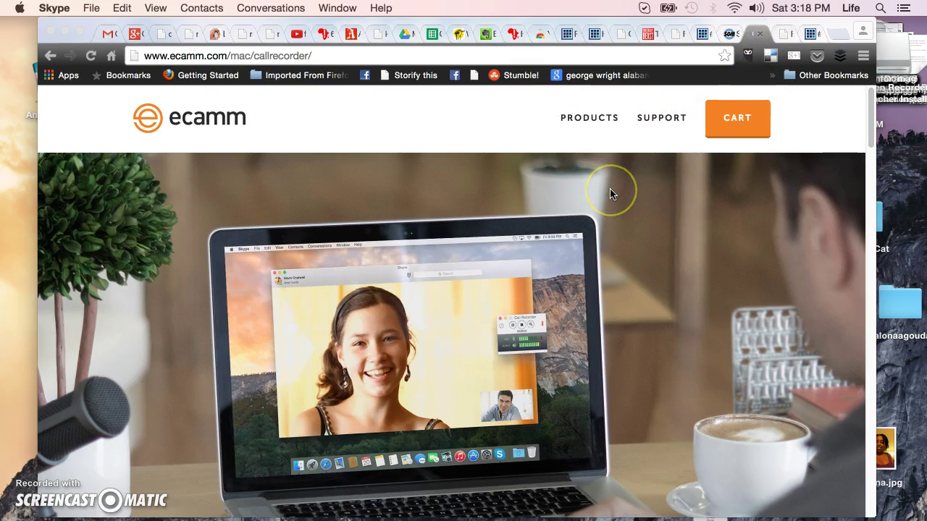
left_click(611, 166)
Switch to the open Pamela for Skype website and review its description, Professional Edition 4.9 download details and Windows 8 information.
left_click(780, 35)
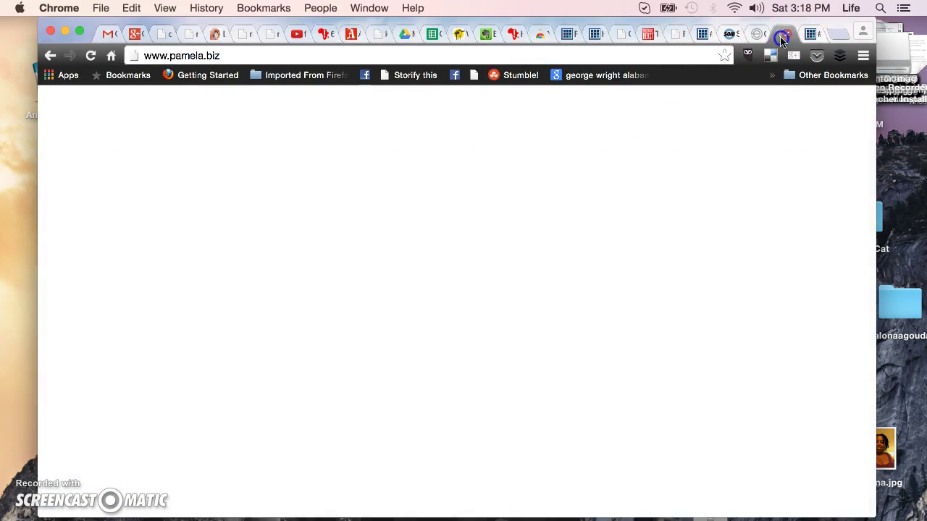
scroll(306, 259, "down", 2)
scroll(307, 253, "up", 2)
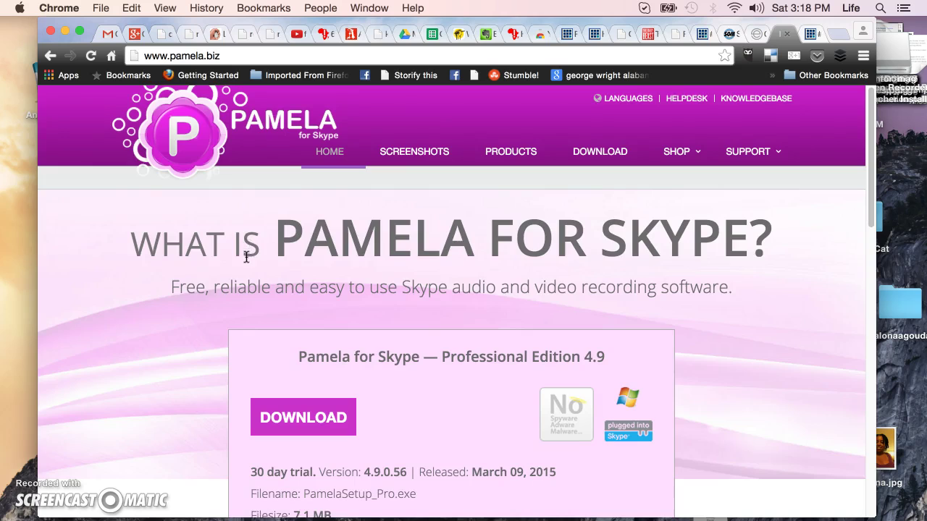
scroll(246, 260, "down", 5)
scroll(247, 265, "up", 2)
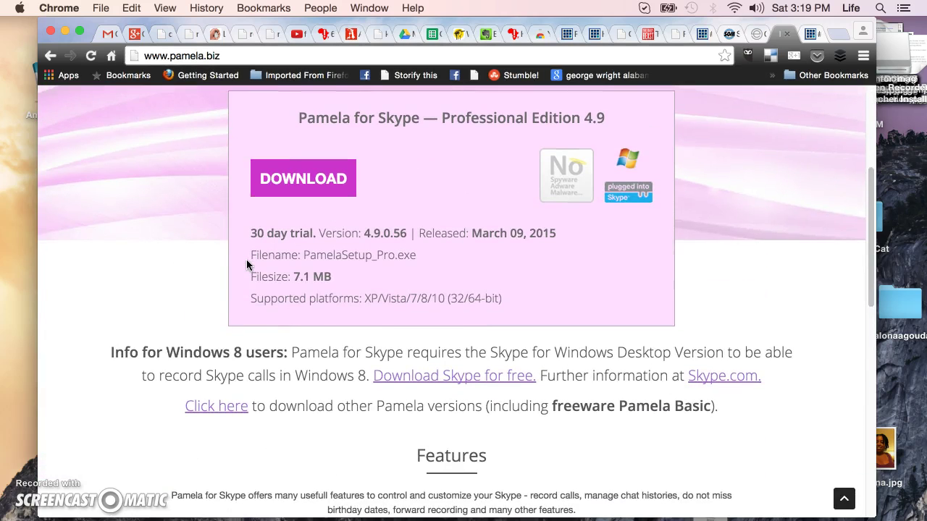
scroll(246, 264, "down", 3)
scroll(246, 264, "up", 8)
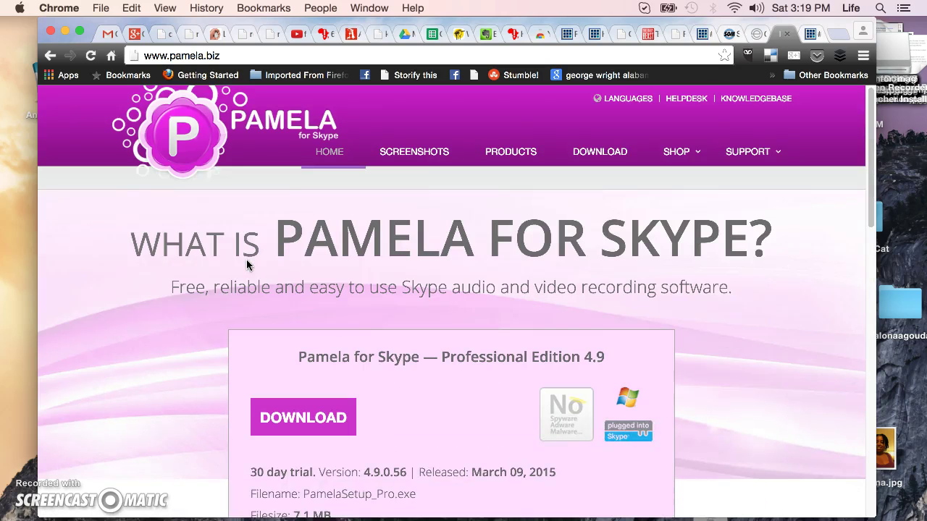
scroll(246, 260, "down", 2)
scroll(246, 260, "up", 3)
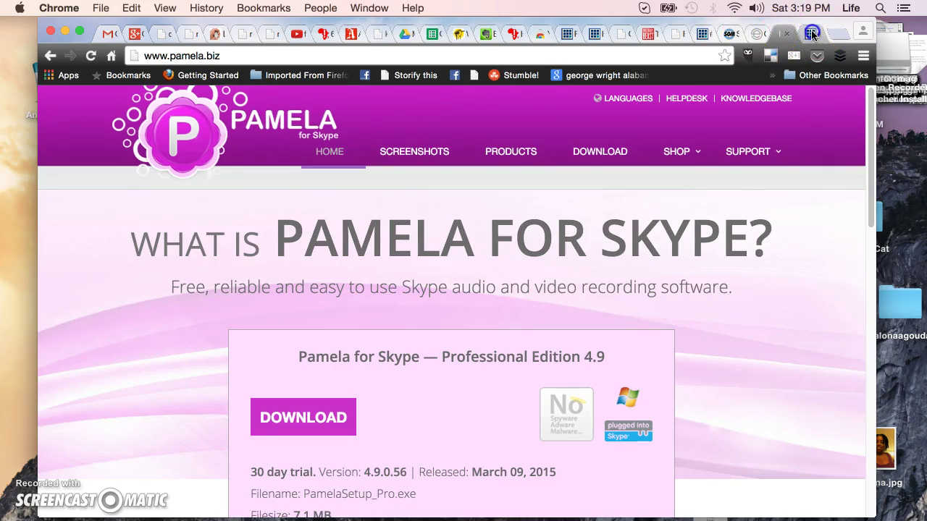
Return to the Digital Well Publisher site and open its Contact page by way of the home page.
left_click(812, 35)
scroll(685, 225, "up", 1)
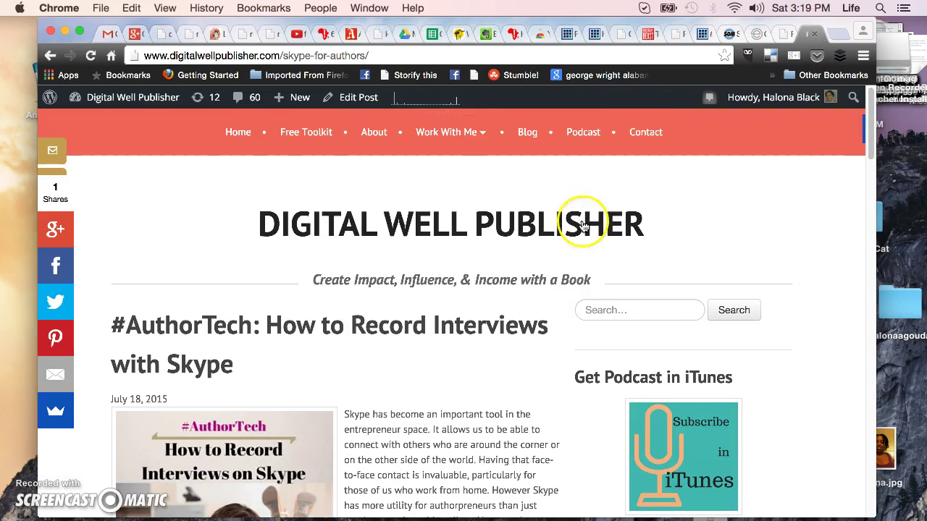
left_click(240, 139)
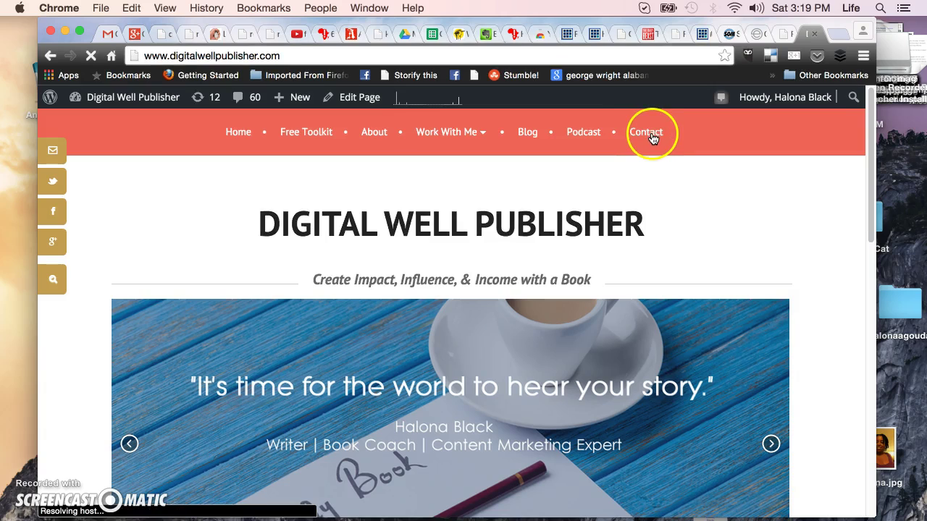
left_click(653, 137)
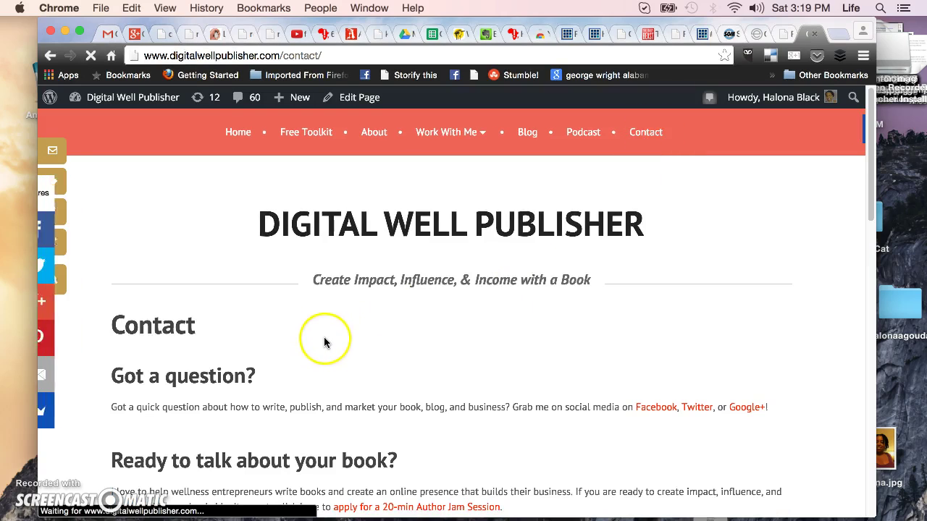
Review the Contact page's sections on questions, book talks, speaking events and media, and return to its heading.
scroll(318, 344, "down", 3)
scroll(323, 335, "down", 5)
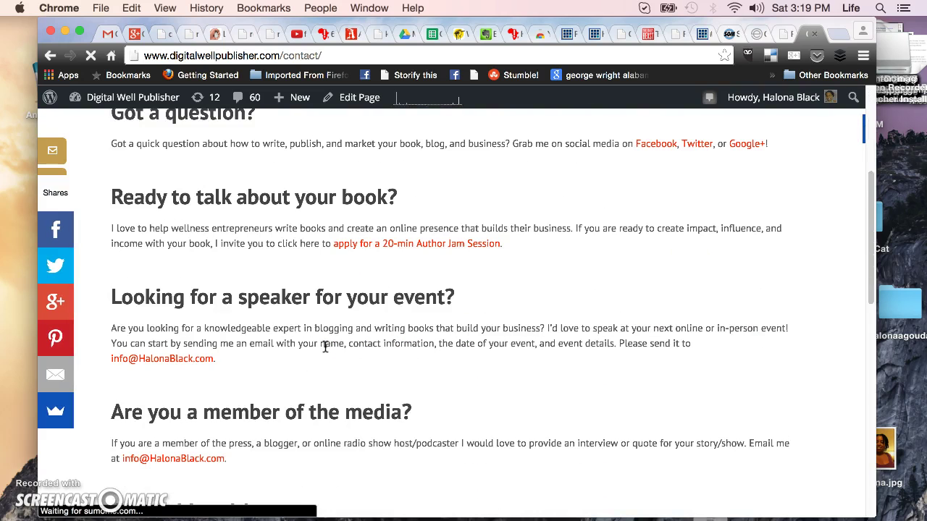
scroll(313, 350, "down", 3)
scroll(311, 348, "up", 10)
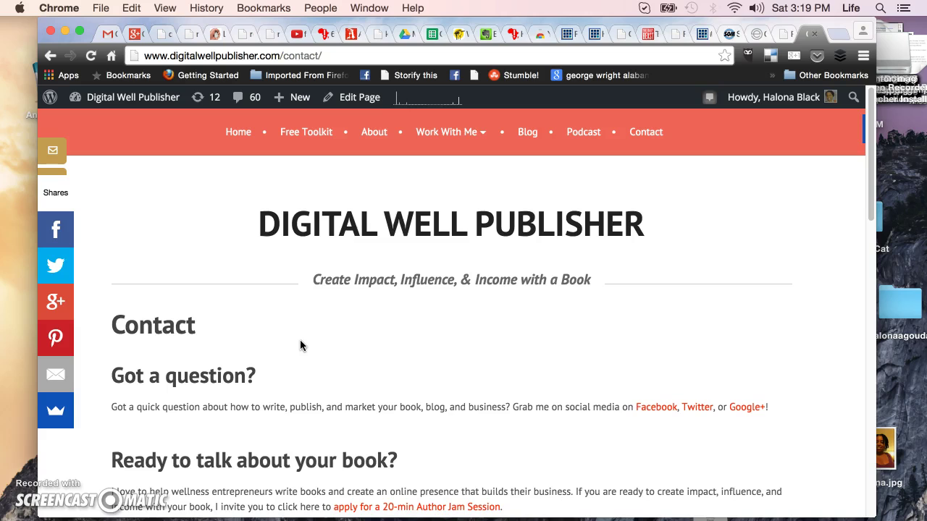
scroll(299, 346, "down", 1)
scroll(300, 346, "up", 1)
scroll(300, 338, "down", 1)
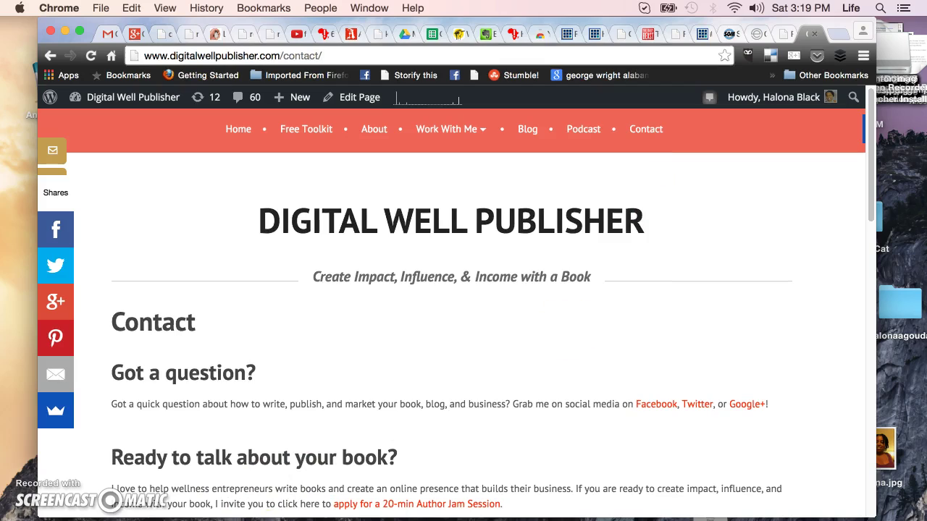